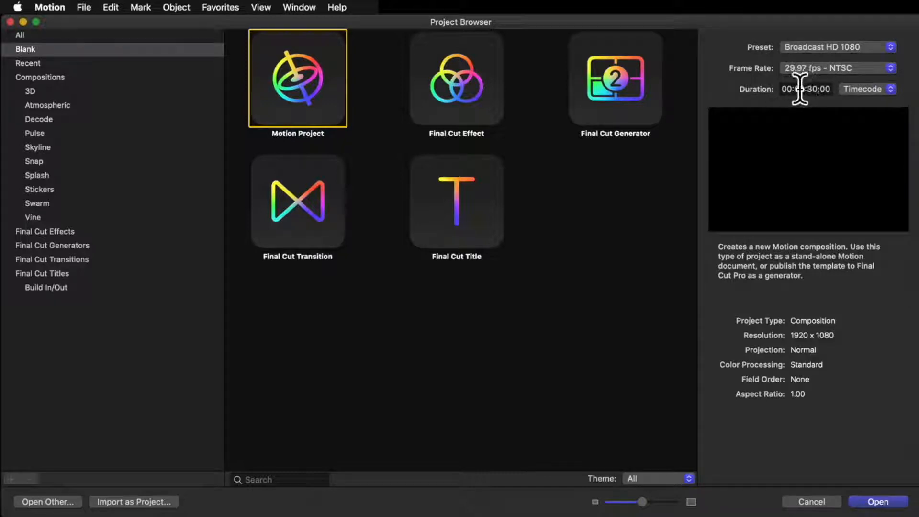
Step: Create a blank Motion project with the Broadcast HD 1080 preset, 29.97 fps - NTSC and a duration of 00:00:30;00
{"action": "left_click", "coordinate": [807, 89]}
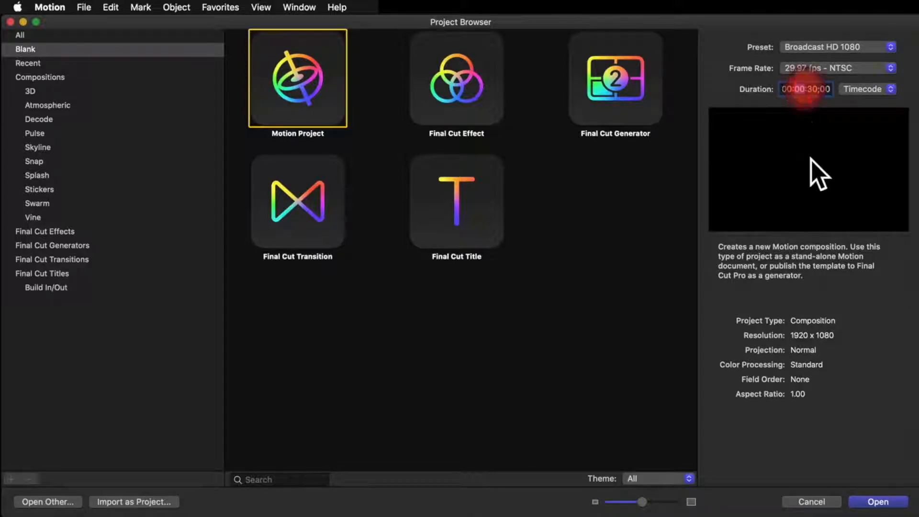
{"action": "left_click", "coordinate": [817, 89]}
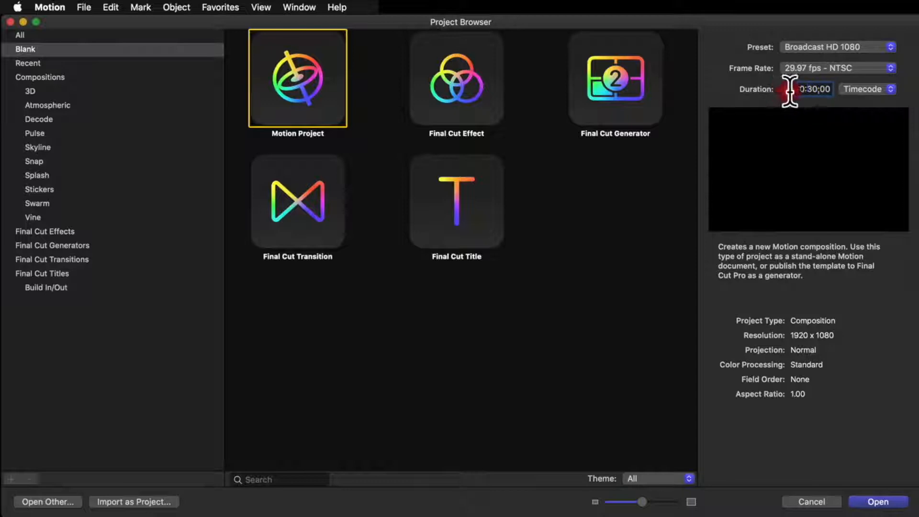
{"action": "left_click", "coordinate": [789, 89]}
{"action": "left_click", "coordinate": [795, 89]}
{"action": "left_click", "coordinate": [872, 502]}
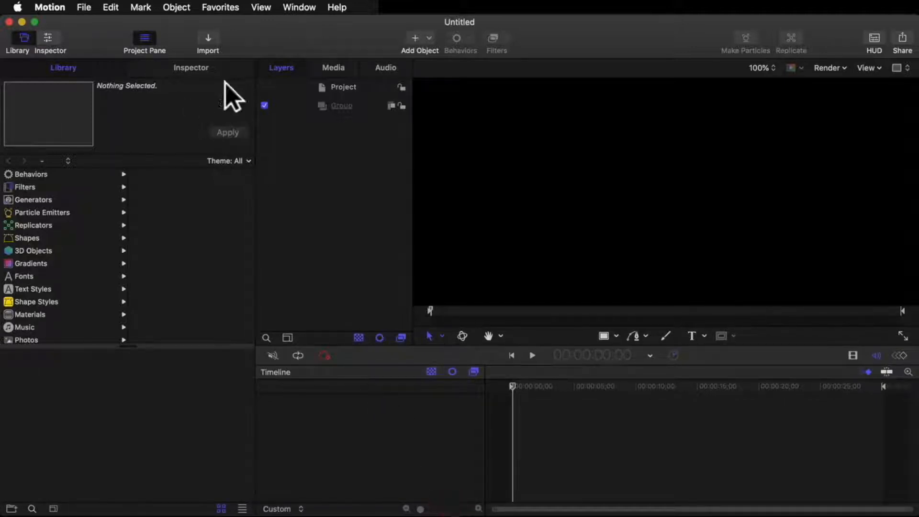
Step: Import the audio file "tha business Mastered 6.wav" from the folder "the bad business"
{"action": "left_click", "coordinate": [209, 42]}
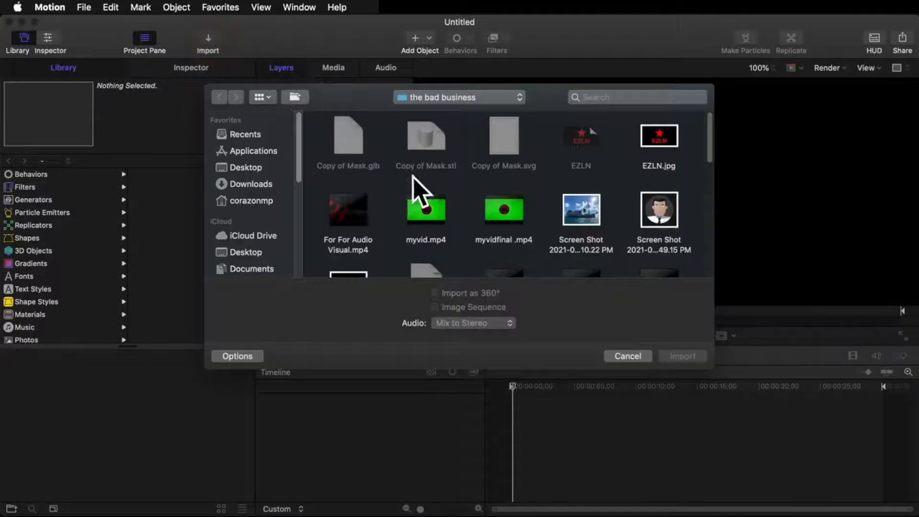
{"action": "scroll", "coordinate": [412, 195], "scroll_direction": "down", "scroll_amount": 5}
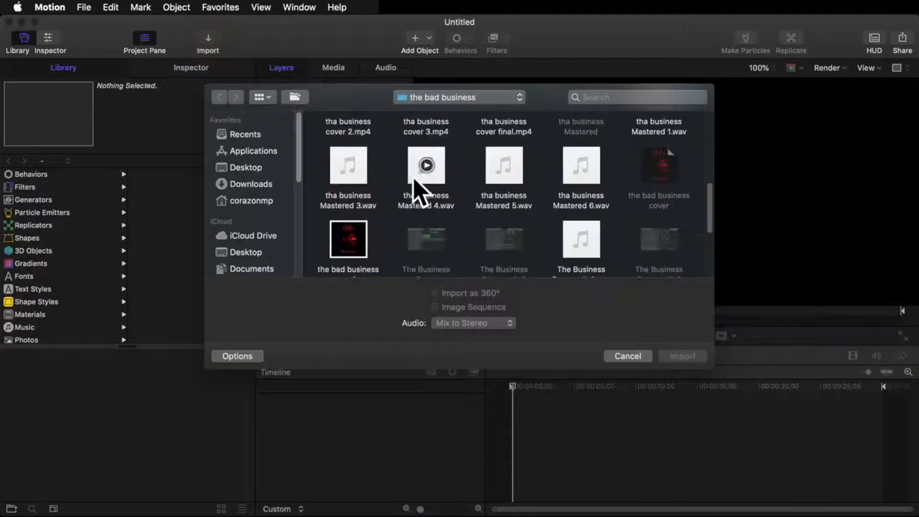
{"action": "double_click", "coordinate": [572, 182]}
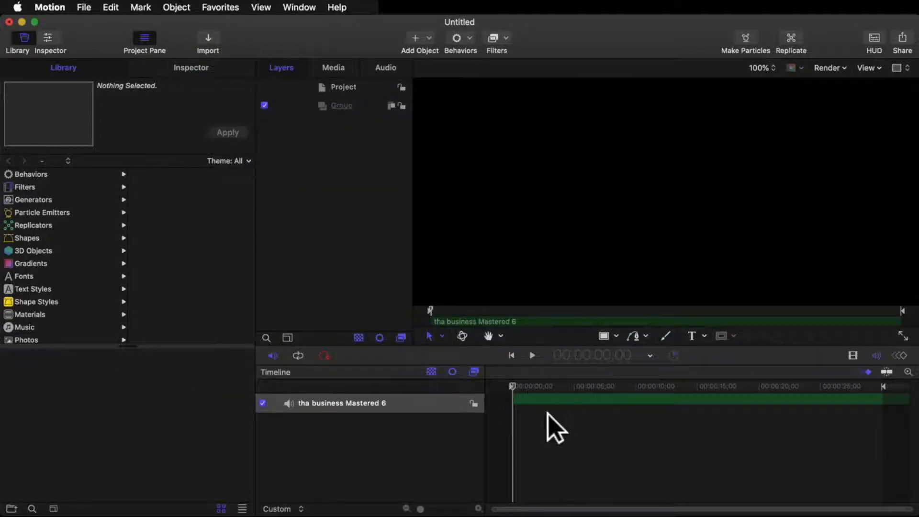
Step: Try starting the audio clip at about 5 seconds for a short playback, and return its start to the timeline's beginning
{"action": "left_click_drag", "start_coordinate": [515, 400], "coordinate": [832, 403]}
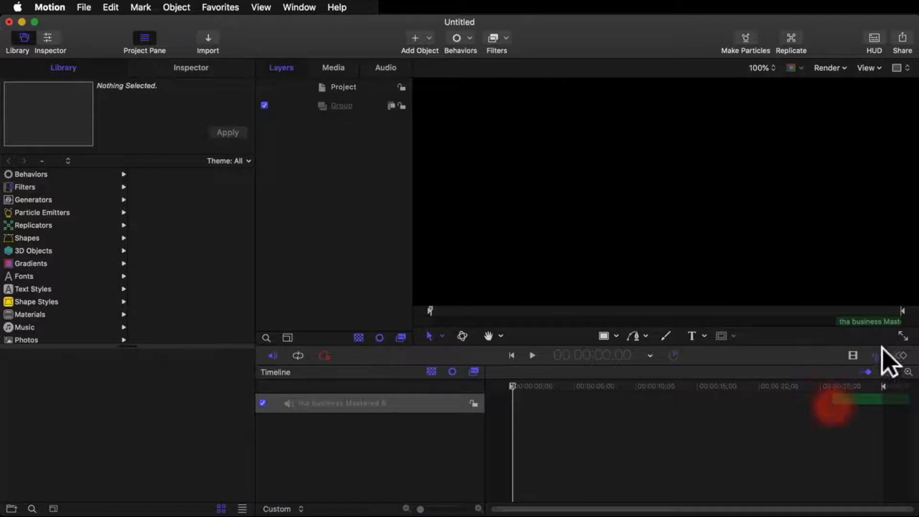
{"action": "left_click", "coordinate": [852, 355]}
{"action": "left_click", "coordinate": [853, 355]}
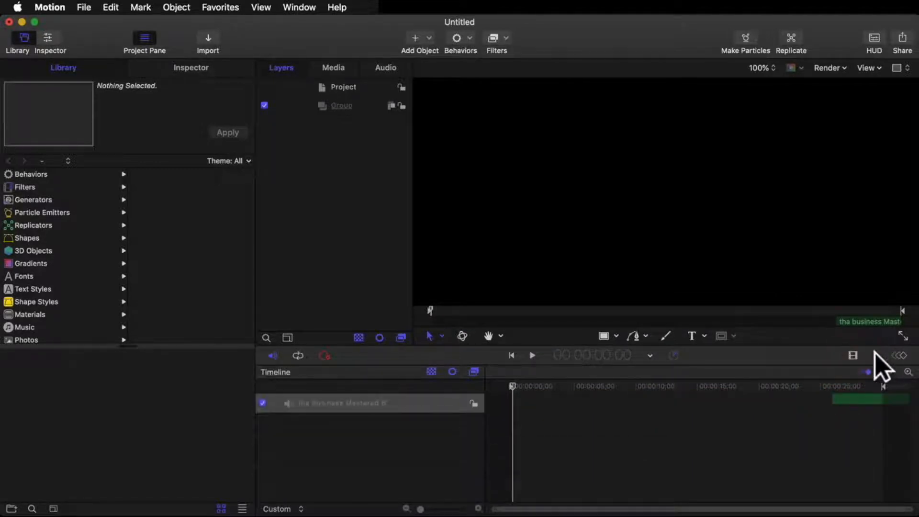
{"action": "left_click_drag", "start_coordinate": [837, 402], "coordinate": [576, 386]}
{"action": "left_click", "coordinate": [576, 386]}
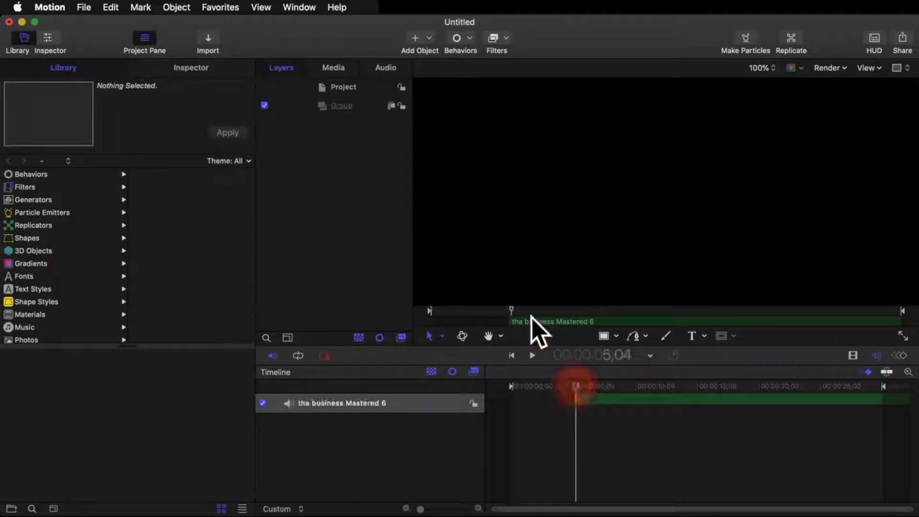
{"action": "left_click", "coordinate": [531, 356]}
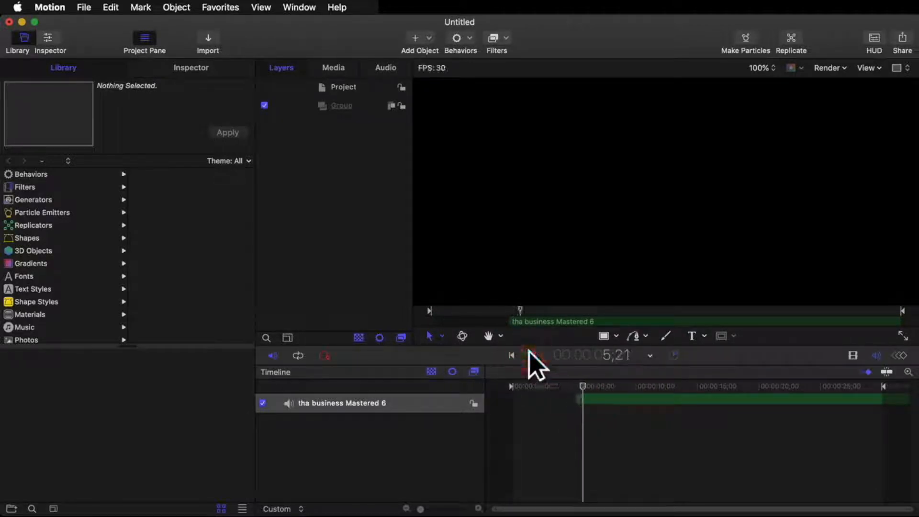
{"action": "left_click", "coordinate": [531, 355]}
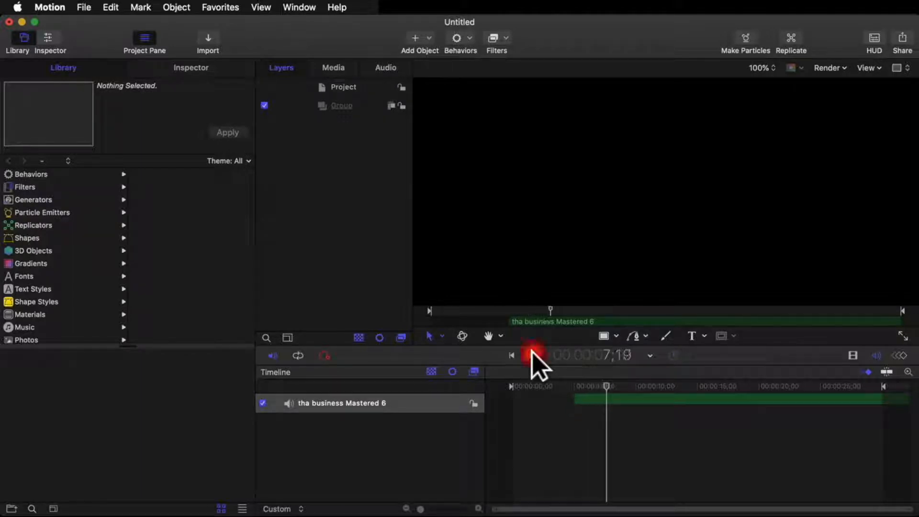
{"action": "left_click_drag", "start_coordinate": [576, 401], "coordinate": [514, 403]}
Step: Trim the audio clip's in point to the start of the timeline and its out point to the project's end at 29;29
{"action": "left_click", "coordinate": [509, 386]}
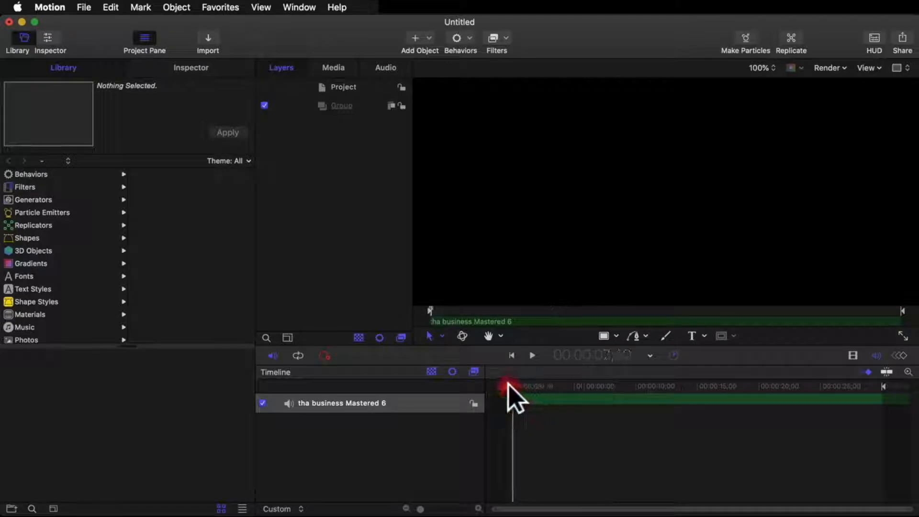
{"action": "key", "text": "o"}
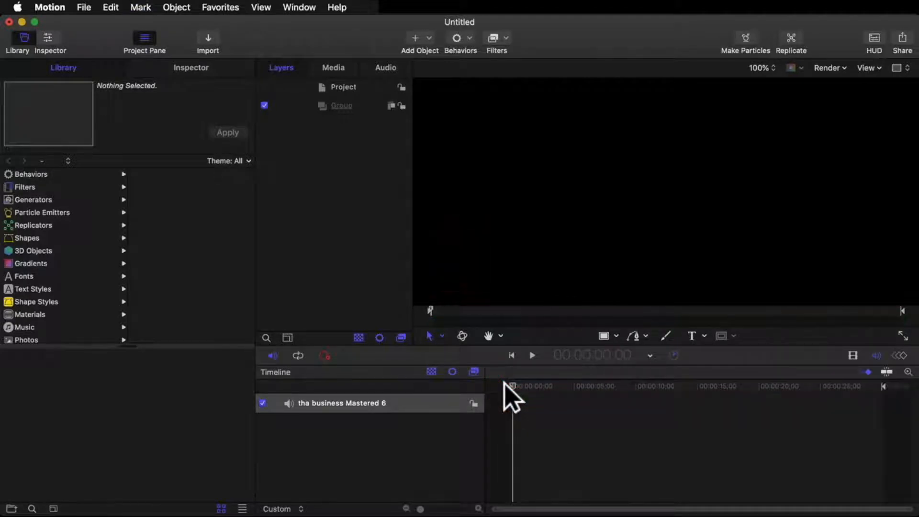
{"action": "key", "text": "super+z"}
{"action": "key", "text": "i"}
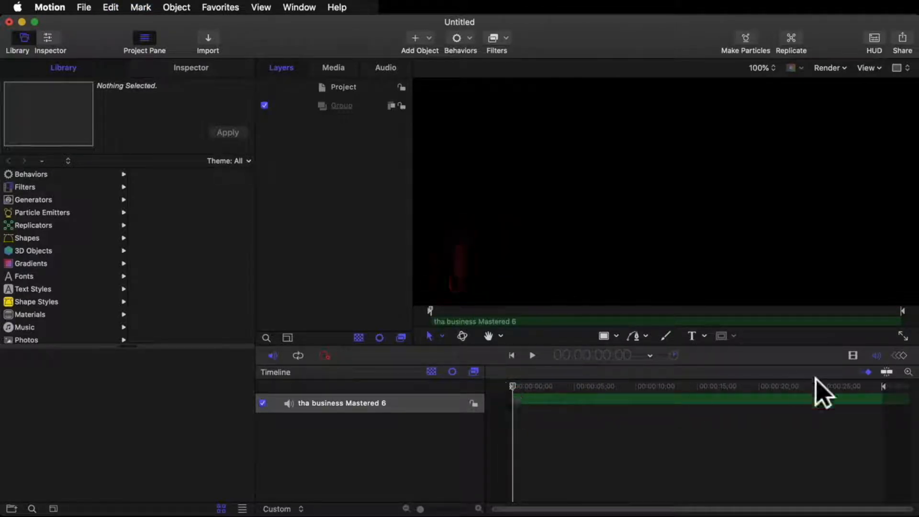
{"action": "left_click", "coordinate": [893, 387]}
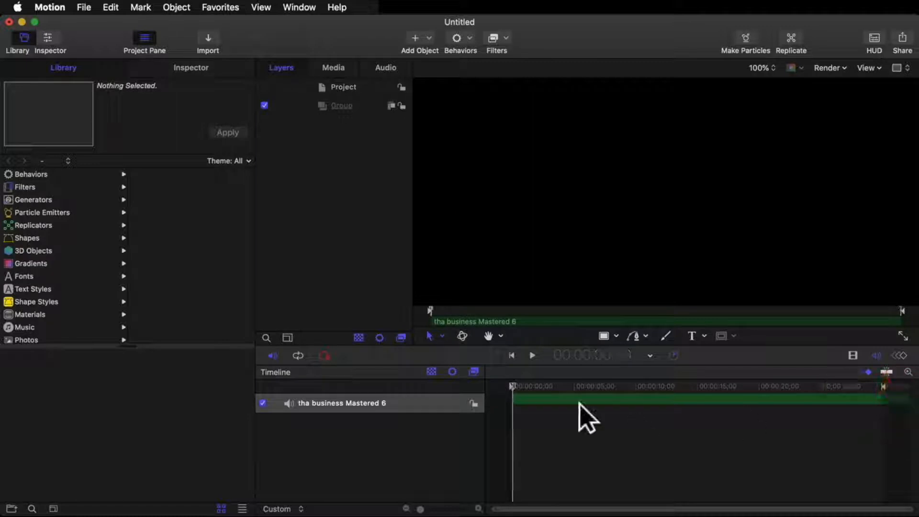
{"action": "left_click_drag", "start_coordinate": [522, 386], "coordinate": [475, 386]}
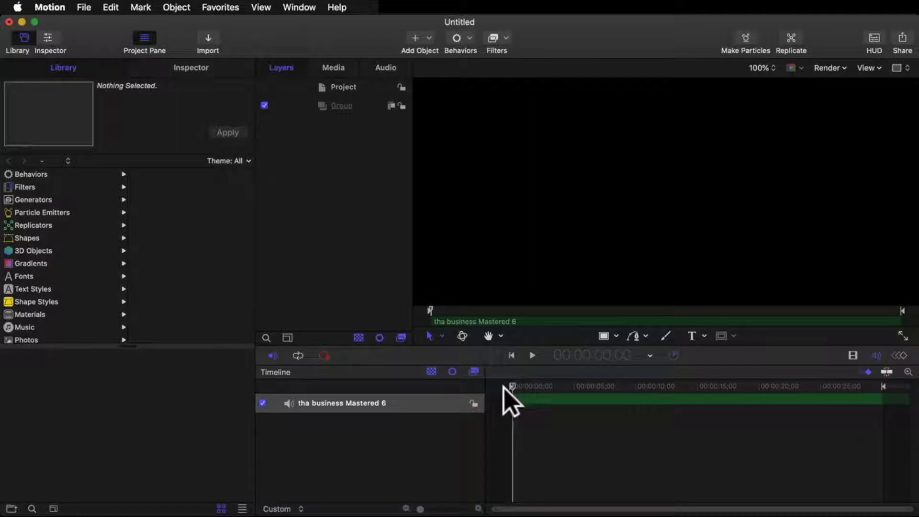
{"action": "left_click", "coordinate": [883, 386]}
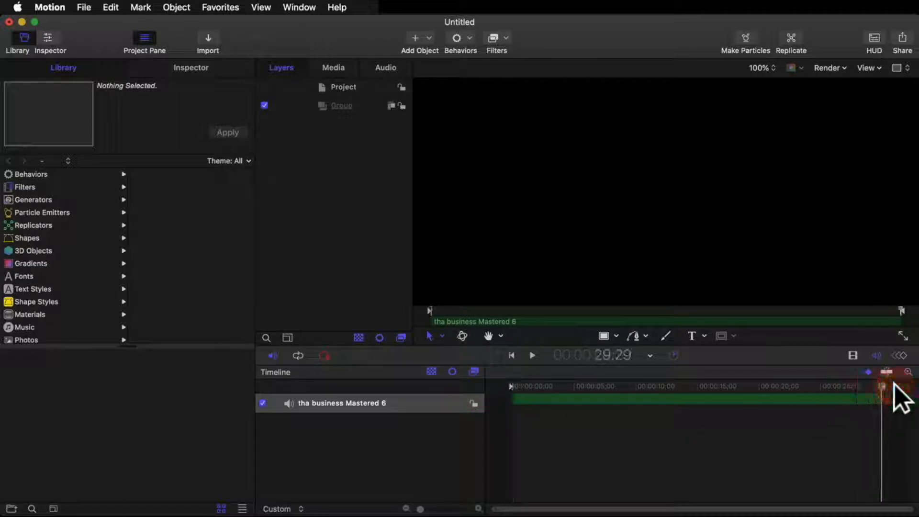
{"action": "key", "text": "o"}
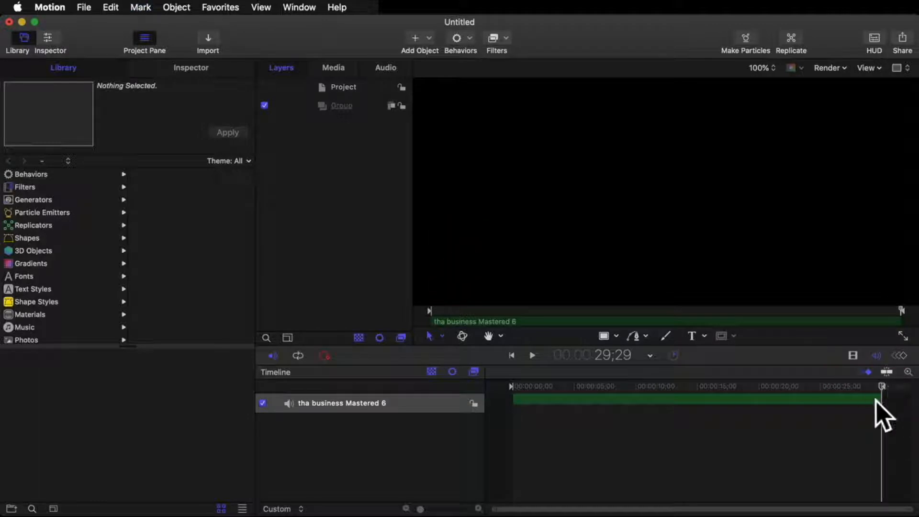
Step: Play the audio clip briefly from the beginning and return the playhead to the start
{"action": "left_click_drag", "start_coordinate": [539, 383], "coordinate": [480, 375]}
{"action": "left_click", "coordinate": [532, 355]}
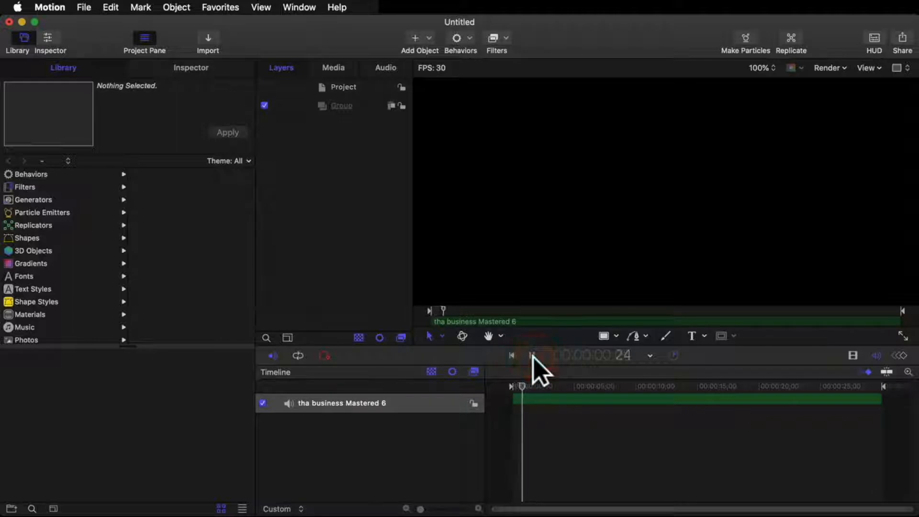
{"action": "left_click", "coordinate": [533, 355]}
{"action": "left_click_drag", "start_coordinate": [531, 382], "coordinate": [452, 368]}
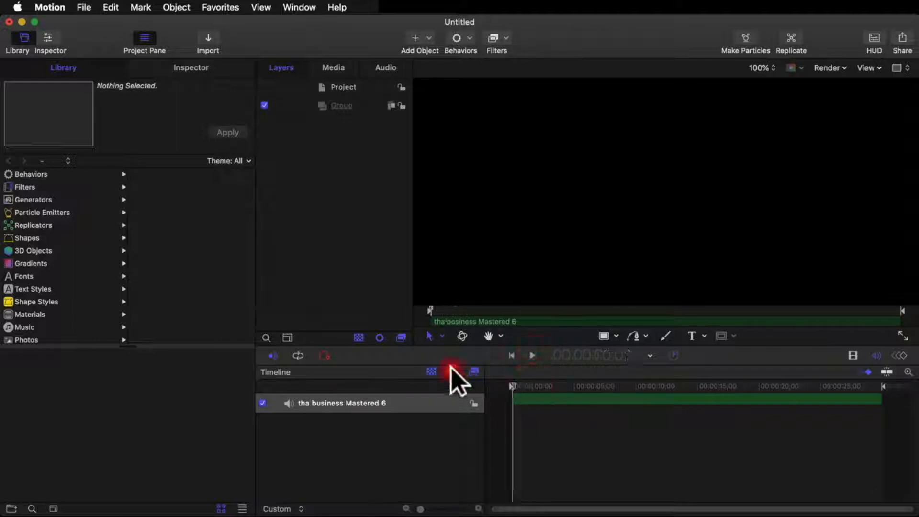
Step: Disable the audio track and make the timeline show the video layers instead of the audio
{"action": "left_click", "coordinate": [259, 403]}
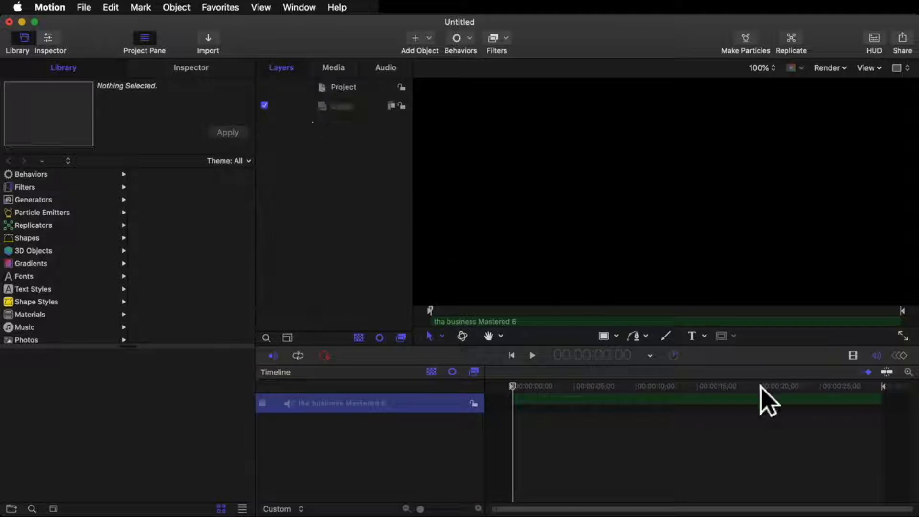
{"action": "left_click", "coordinate": [852, 355]}
{"action": "left_click", "coordinate": [875, 356]}
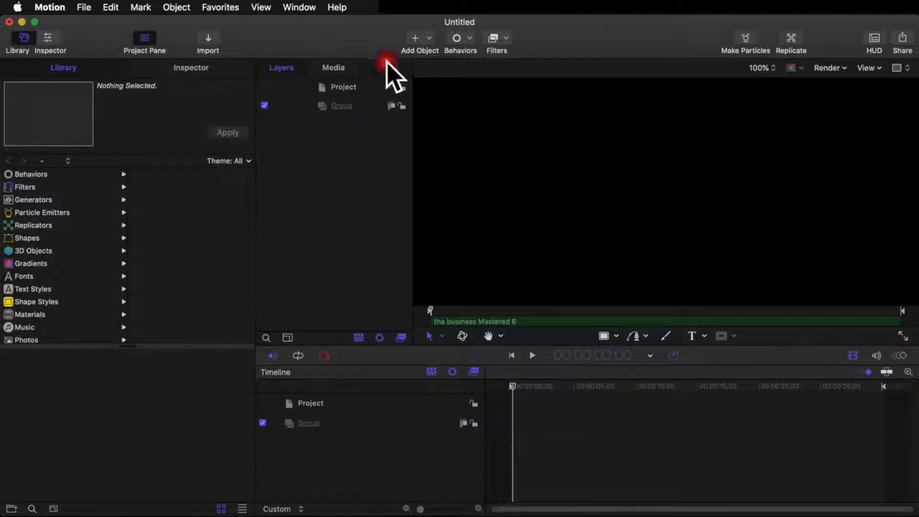
{"action": "left_click", "coordinate": [386, 66]}
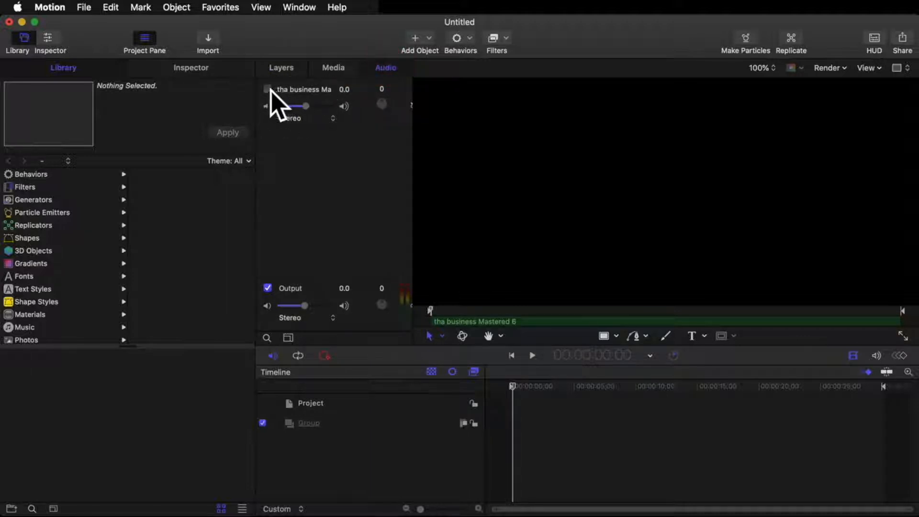
{"action": "left_click", "coordinate": [297, 68]}
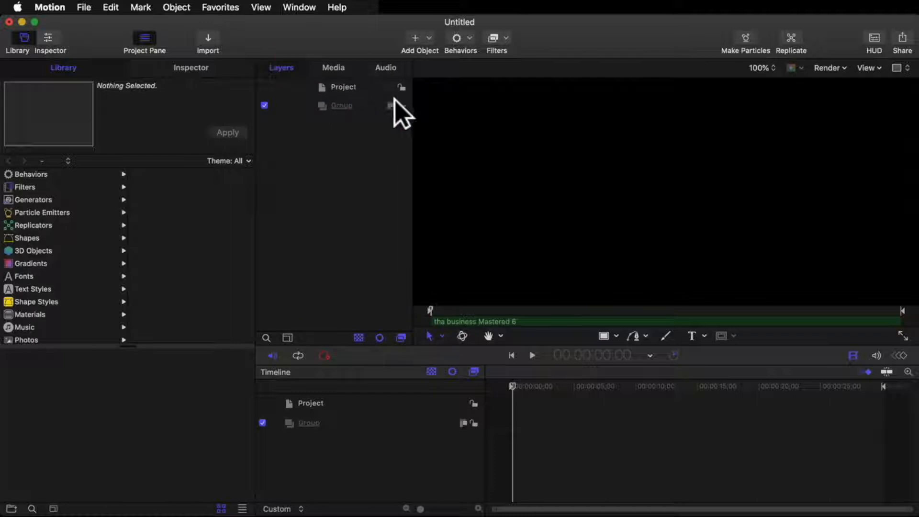
Step: Add AquaBall.png from the library's Particle Images content to the project
{"action": "scroll", "coordinate": [13, 335], "scroll_direction": "down", "scroll_amount": 3}
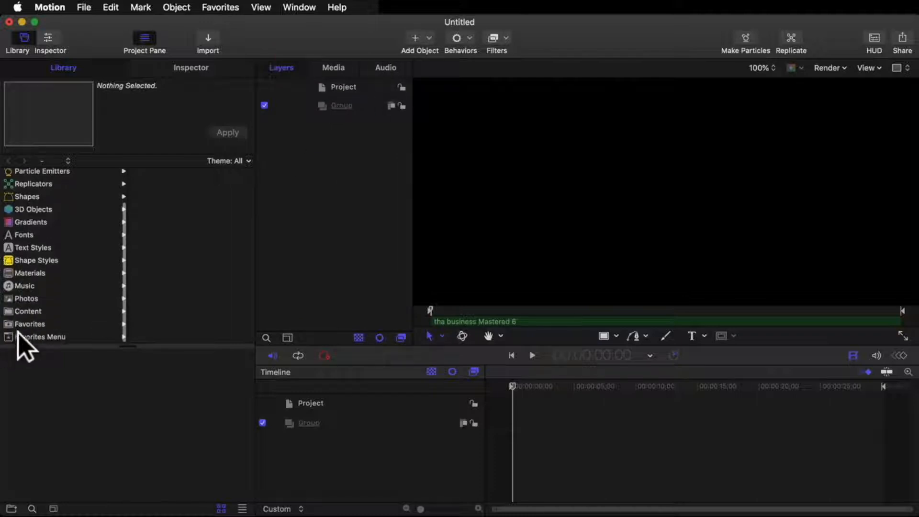
{"action": "left_click", "coordinate": [28, 311]}
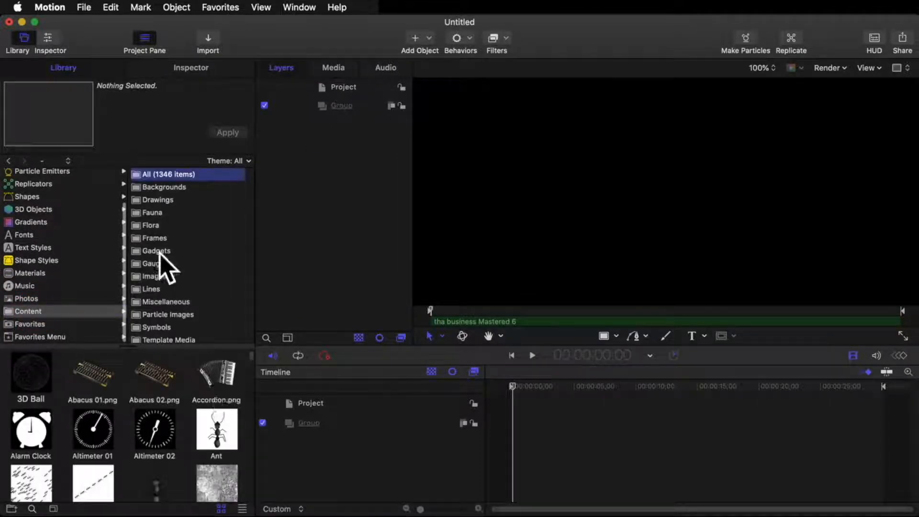
{"action": "left_click", "coordinate": [168, 314]}
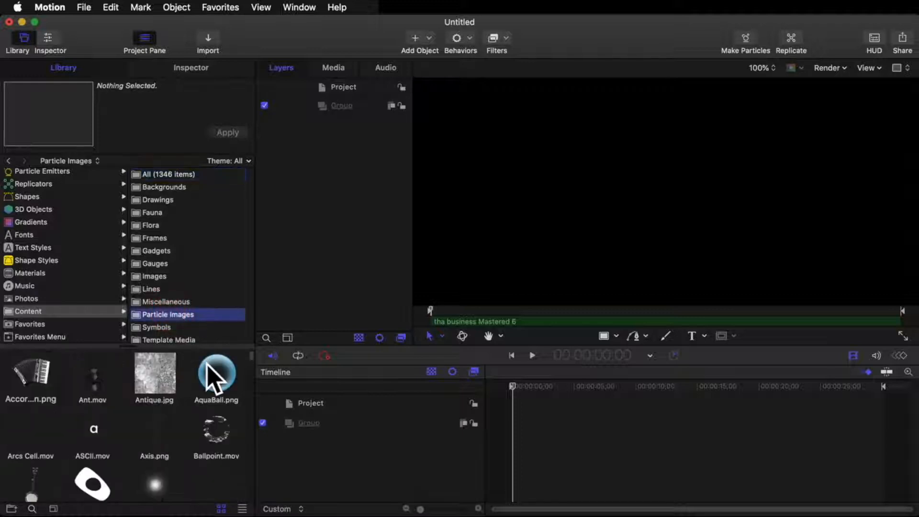
{"action": "left_click", "coordinate": [211, 376]}
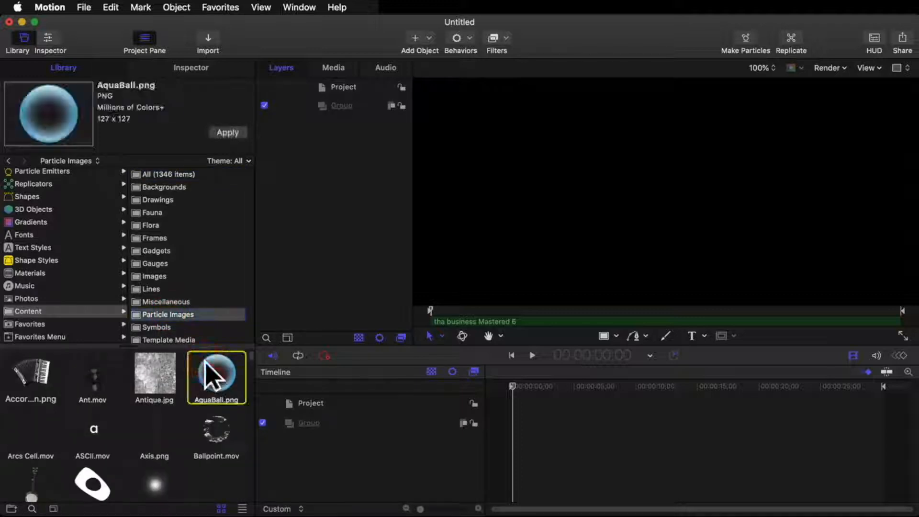
{"action": "left_click", "coordinate": [228, 131]}
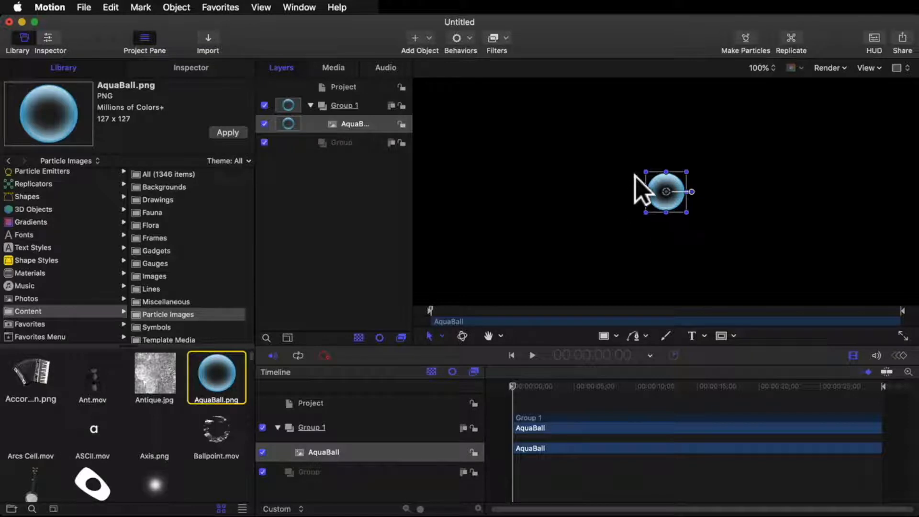
Step: Replicate the AquaBall layer and show the new replicator's settings
{"action": "left_click", "coordinate": [361, 124]}
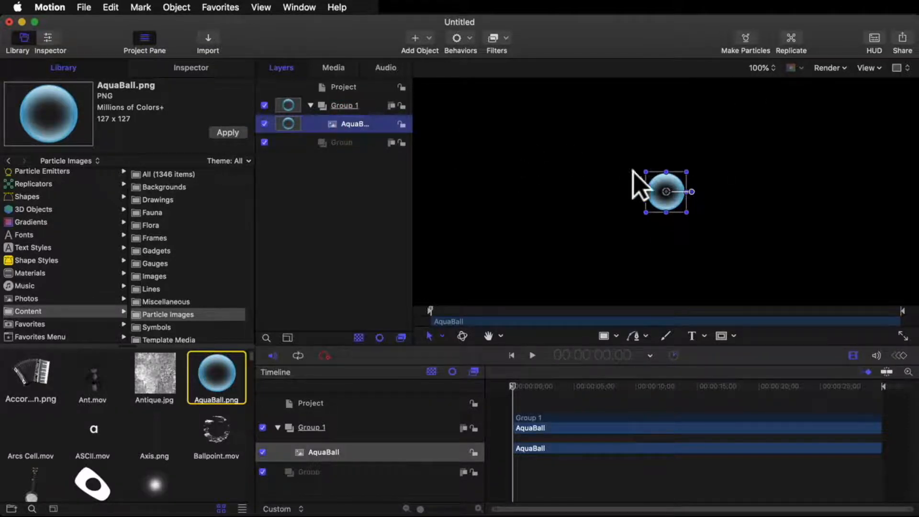
{"action": "left_click", "coordinate": [790, 41]}
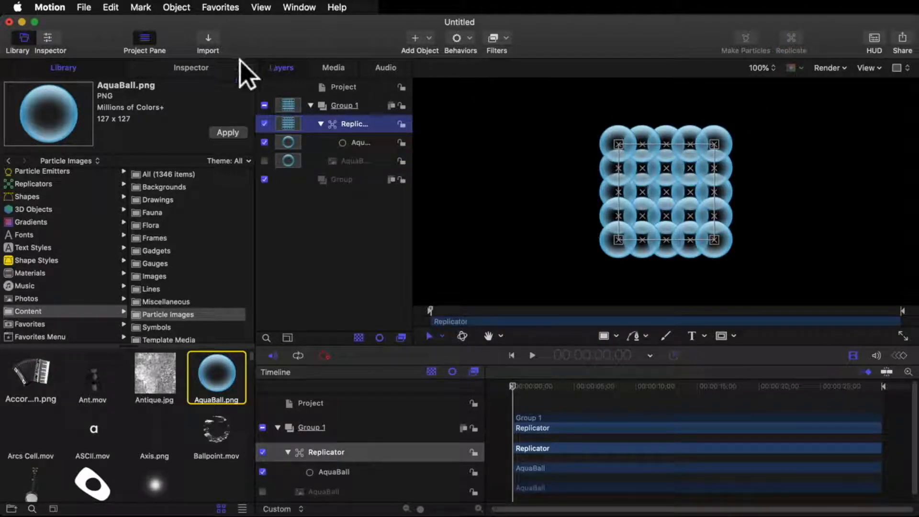
{"action": "left_click", "coordinate": [207, 67]}
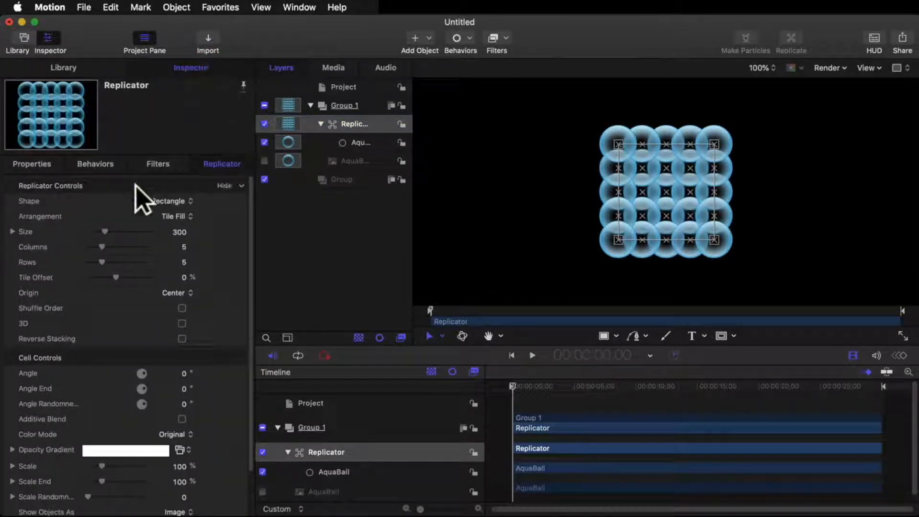
Step: Set the replicator's size to 662.25
{"action": "left_click", "coordinate": [180, 232]}
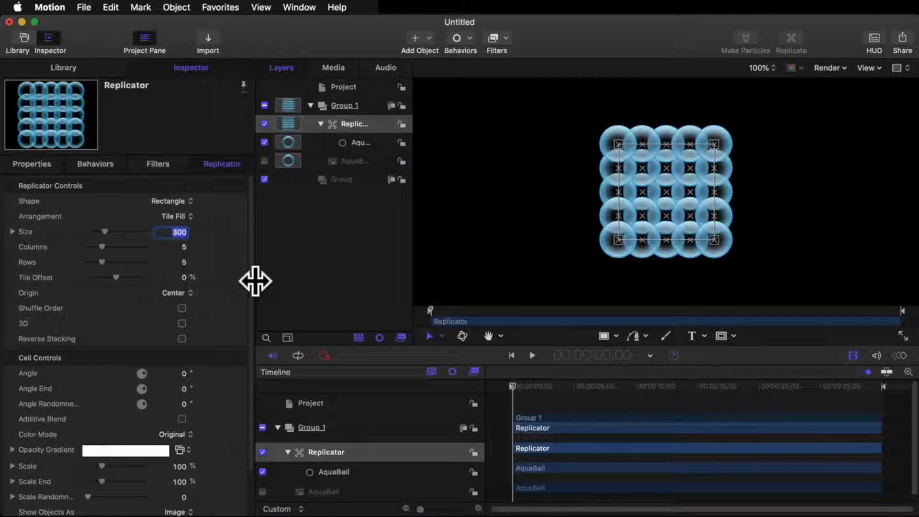
{"action": "type", "text": "662"}
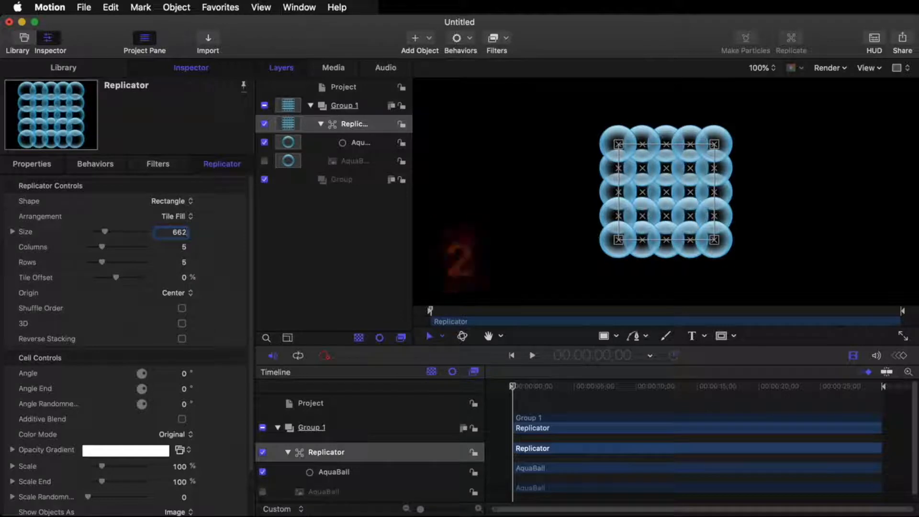
{"action": "type", "text": ".25"}
{"action": "key", "text": "Return"}
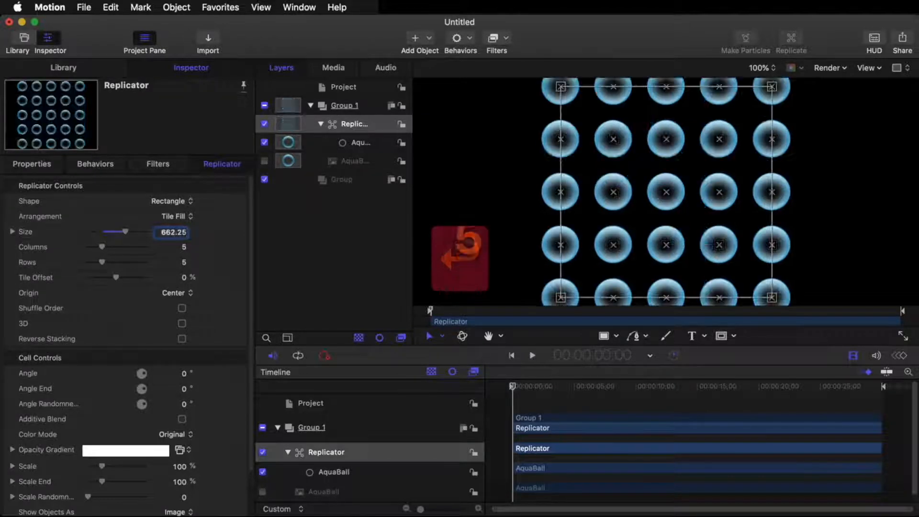
Step: Set the scale of the replicator's cells to 25% with the whole pattern in view
{"action": "left_click", "coordinate": [761, 67]}
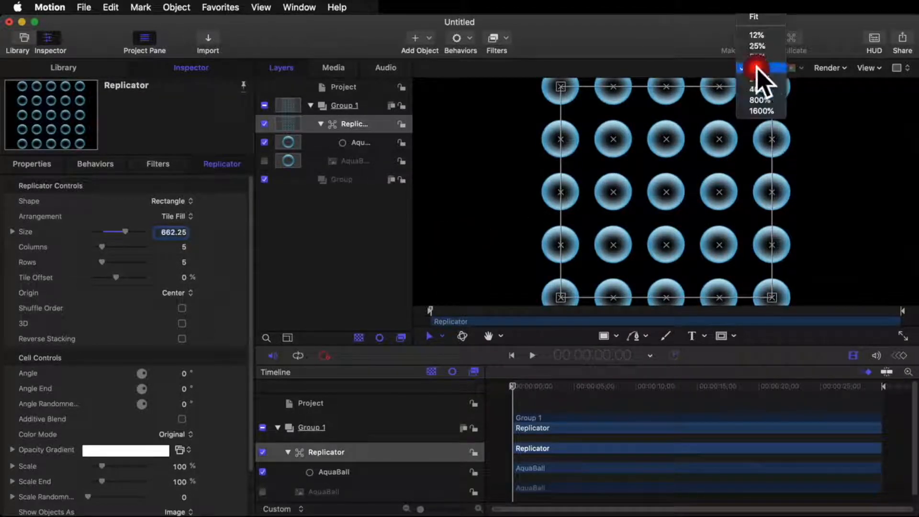
{"action": "left_click", "coordinate": [754, 17]}
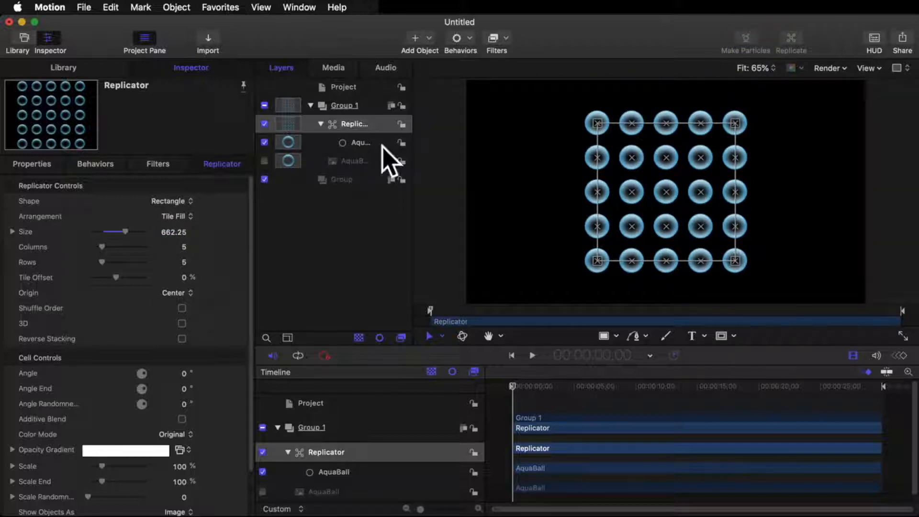
{"action": "left_click", "coordinate": [178, 466]}
{"action": "type", "text": "25"}
{"action": "key", "text": "Return"}
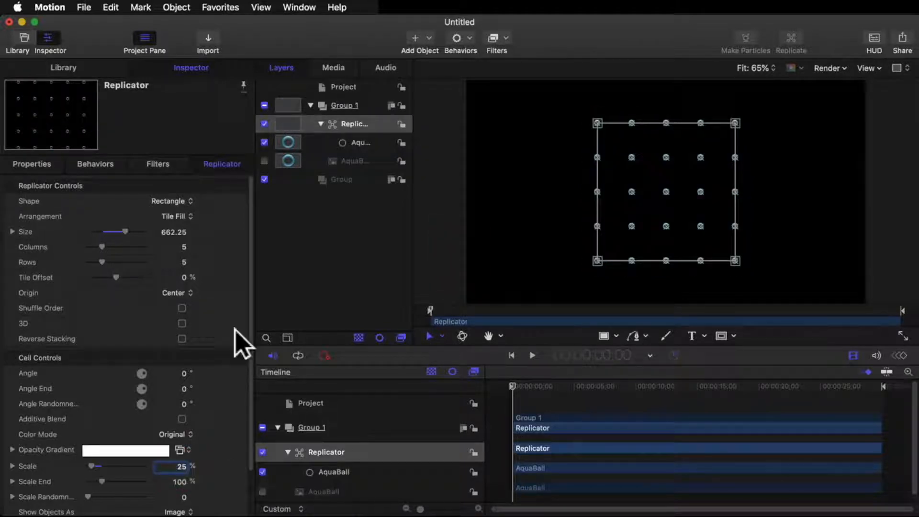
Step: Set the replicator to 32 columns and 32 rows
{"action": "left_click", "coordinate": [183, 246]}
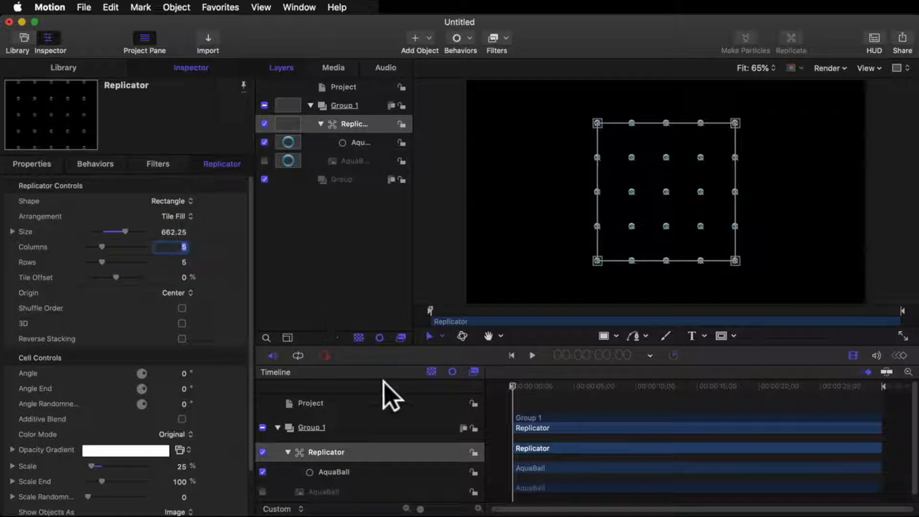
{"action": "type", "text": "32"}
{"action": "key", "text": "Return"}
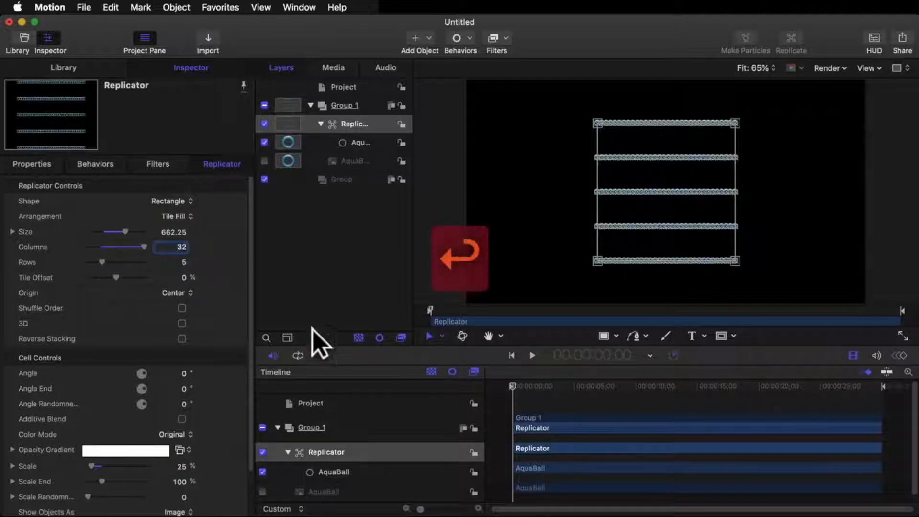
{"action": "left_click", "coordinate": [185, 262]}
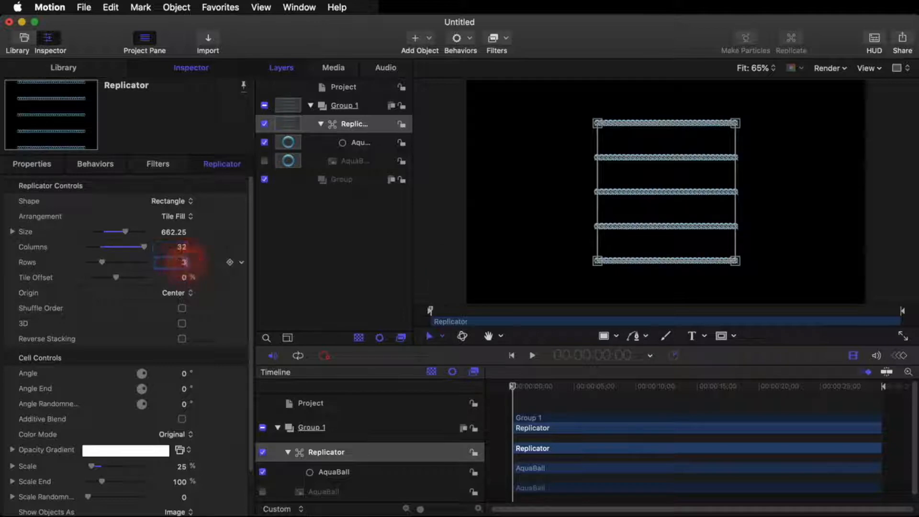
{"action": "type", "text": "32"}
{"action": "key", "text": "Return"}
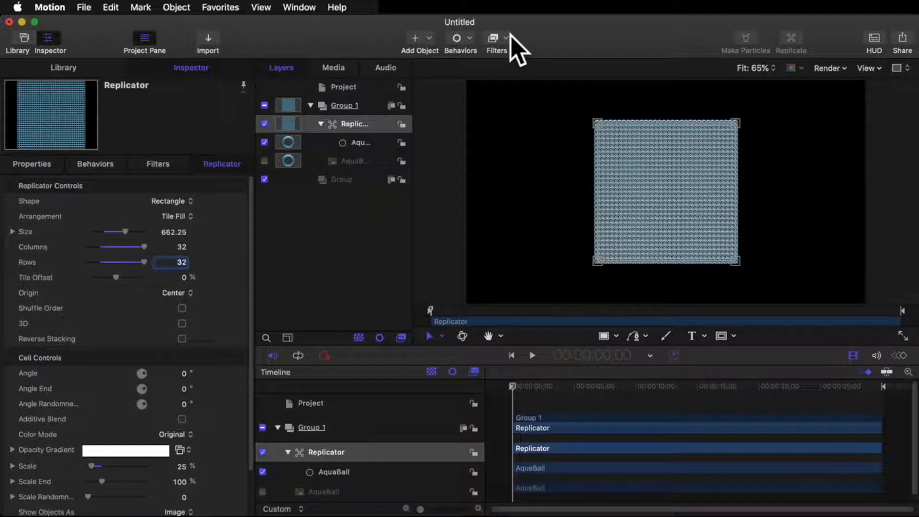
Step: Rename Group 1 to "3D Subwoofer" and widen the layers list to show full layer names
{"action": "left_click", "coordinate": [362, 88]}
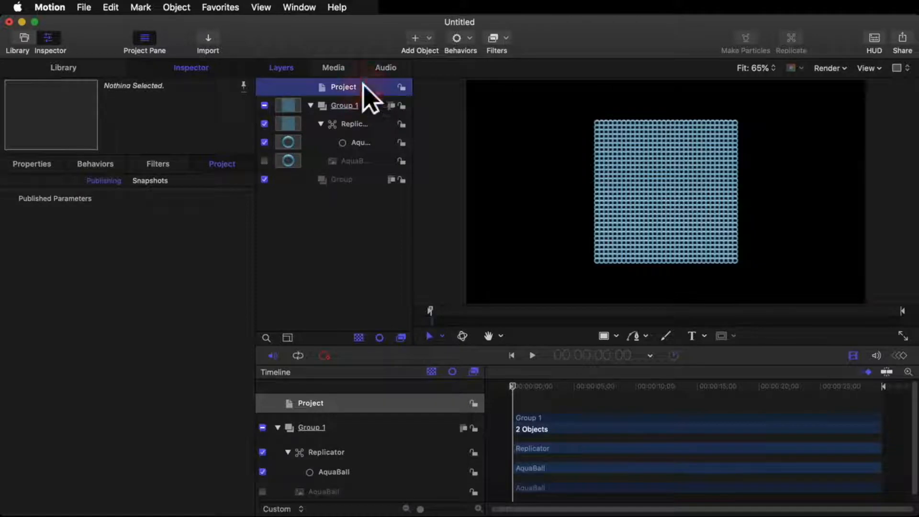
{"action": "left_click", "coordinate": [357, 99]}
{"action": "double_click", "coordinate": [359, 104]}
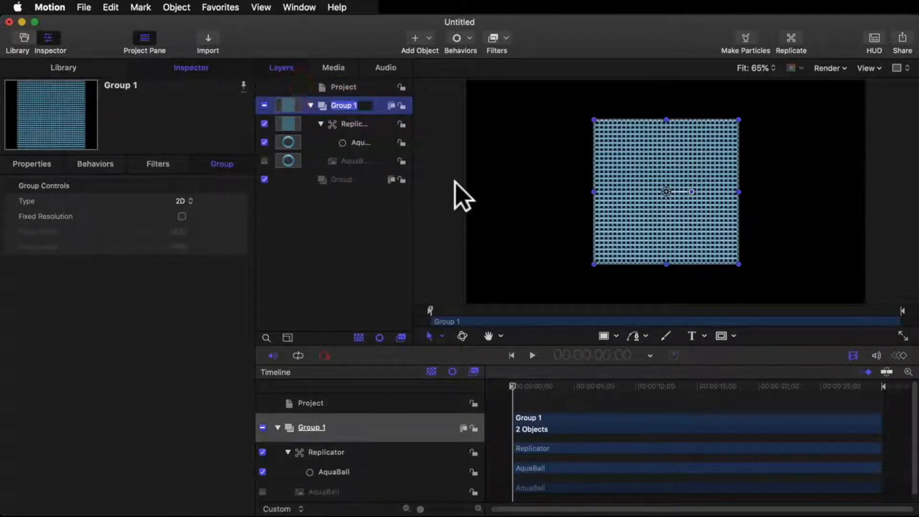
{"action": "type", "text": "3D"}
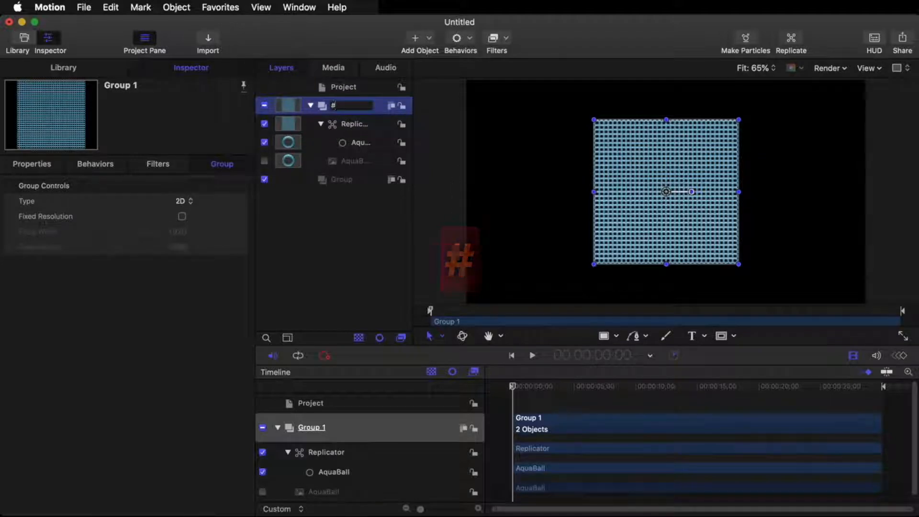
{"action": "type", "text": " Subwoofer"}
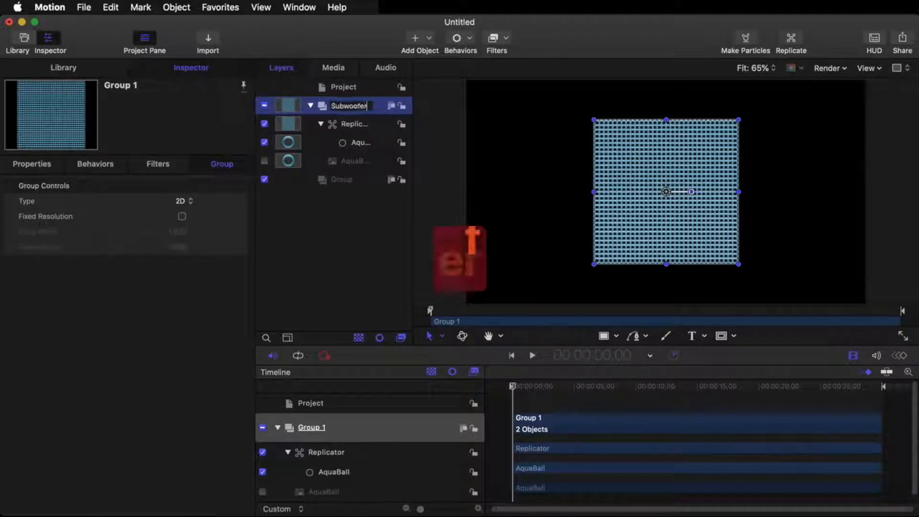
{"action": "key", "text": "Return"}
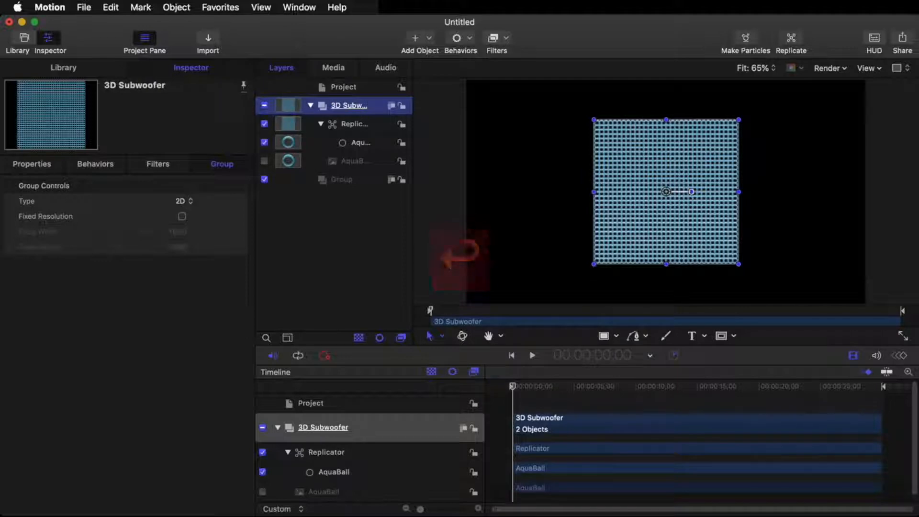
{"action": "left_click_drag", "start_coordinate": [413, 143], "coordinate": [461, 154]}
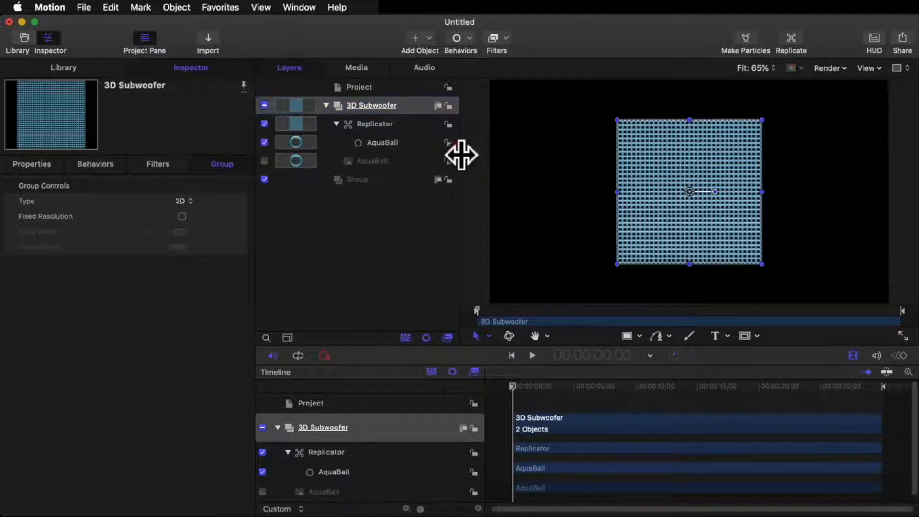
Step: Add a camera to the project and switch the existing 2D groups to 3D
{"action": "left_click", "coordinate": [424, 37]}
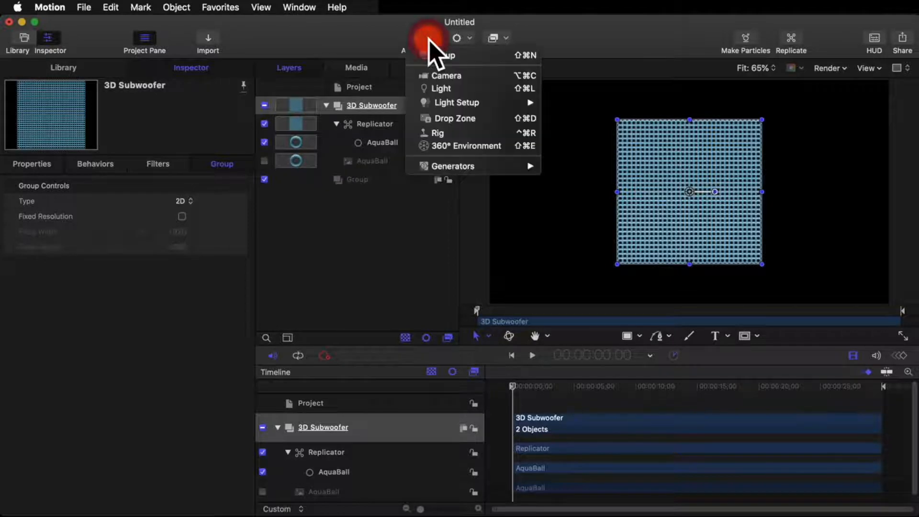
{"action": "left_click", "coordinate": [365, 85]}
{"action": "left_click", "coordinate": [366, 86]}
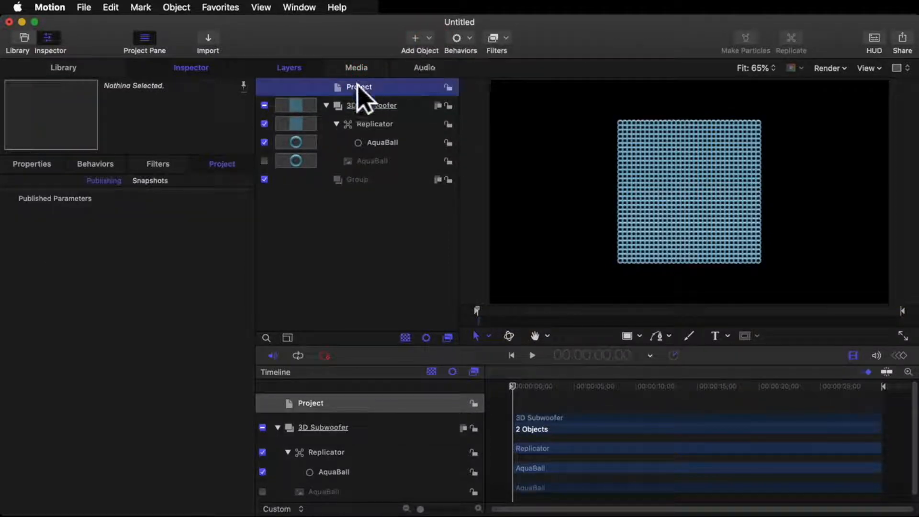
{"action": "left_click", "coordinate": [427, 38]}
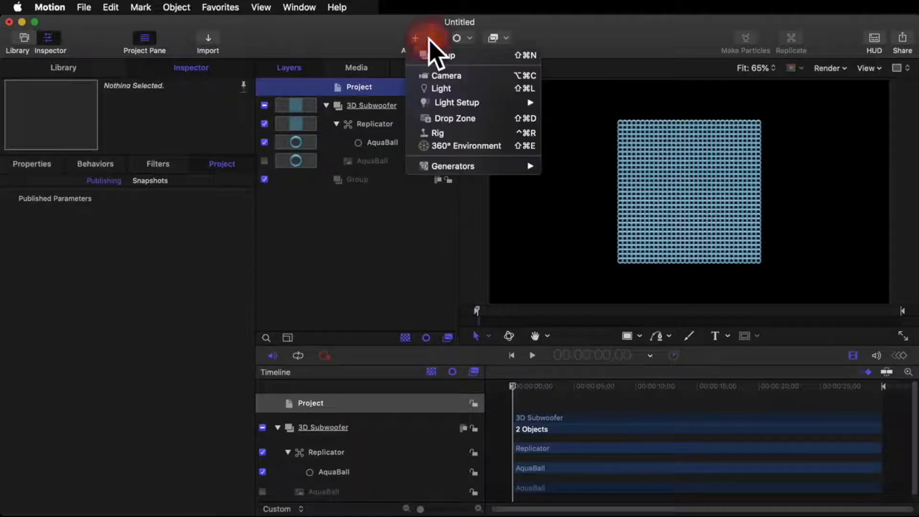
{"action": "left_click", "coordinate": [450, 76]}
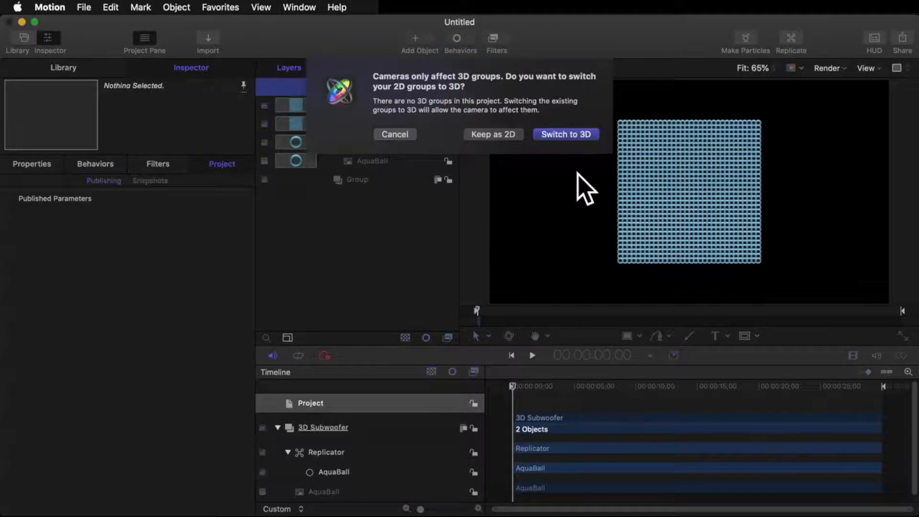
{"action": "left_click", "coordinate": [565, 132]}
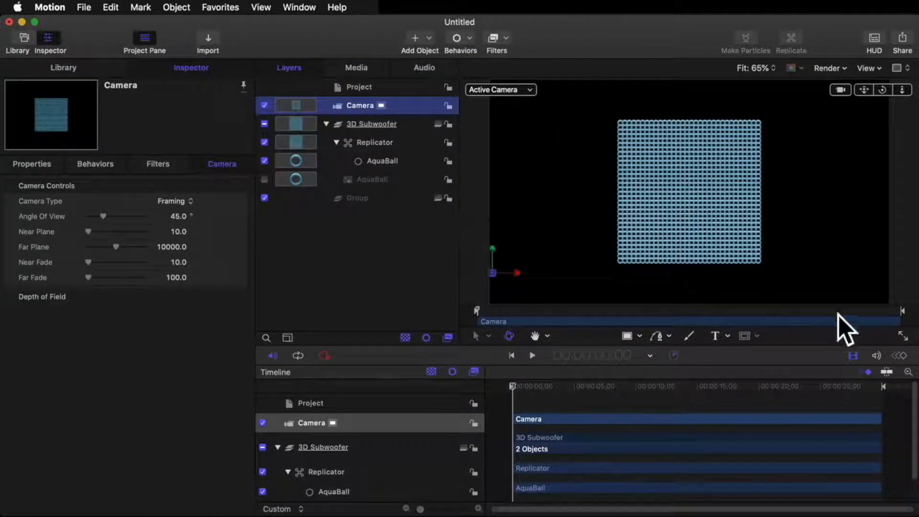
Step: Rotate the replicator about its horizontal axis until it lies flat, edge-on to the camera
{"action": "left_click", "coordinate": [719, 201]}
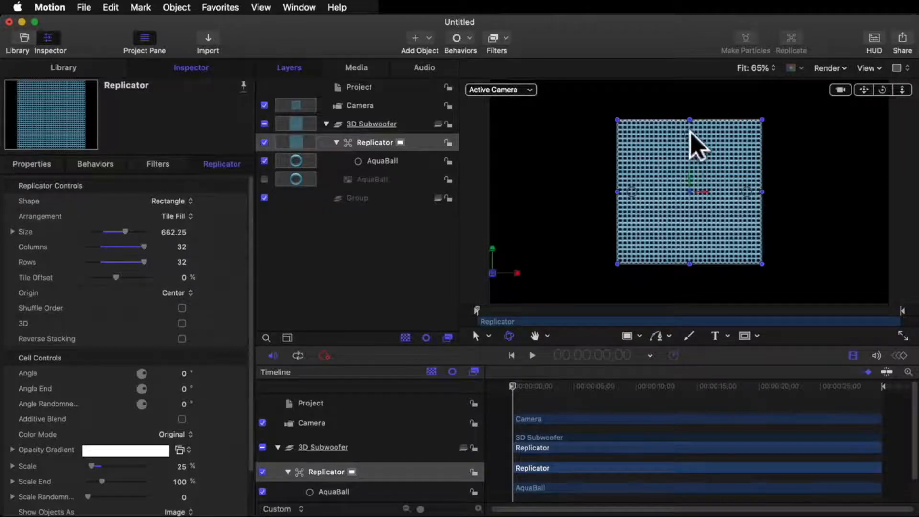
{"action": "mouse_move", "coordinate": [688, 133]}
{"action": "left_mouse_down"}
{"action": "mouse_move", "coordinate": [689, 111]}
{"action": "mouse_move", "coordinate": [693, 123]}
{"action": "left_mouse_up"}
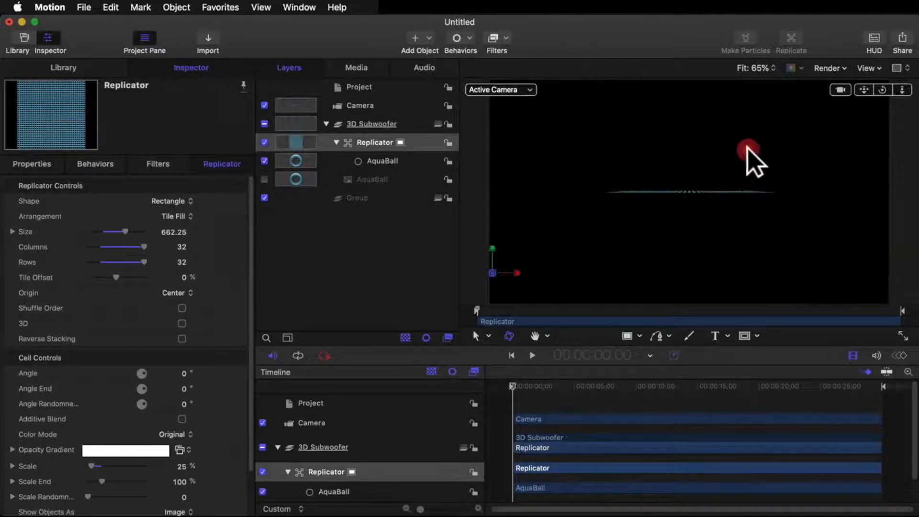
{"action": "left_click", "coordinate": [748, 158]}
{"action": "left_click", "coordinate": [710, 194]}
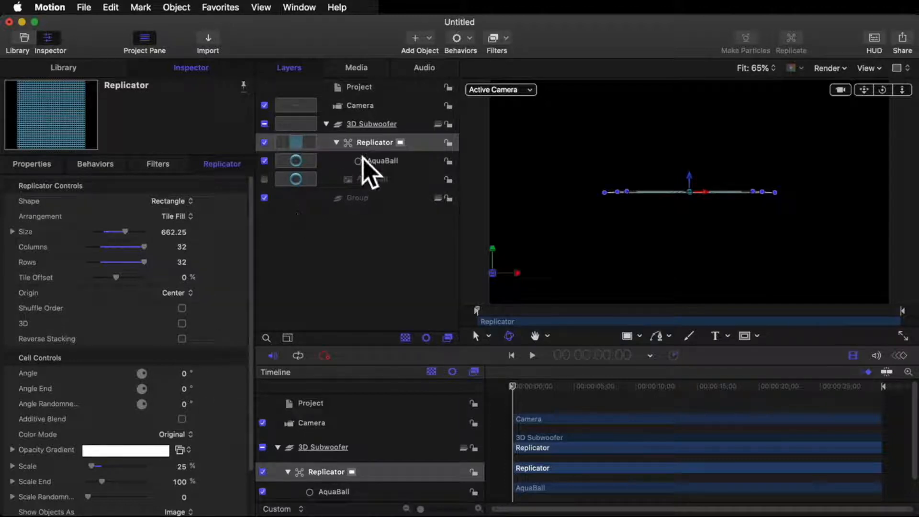
Step: Enable the 3D and Face Camera options for the replicator, then deselect it
{"action": "left_click", "coordinate": [367, 139]}
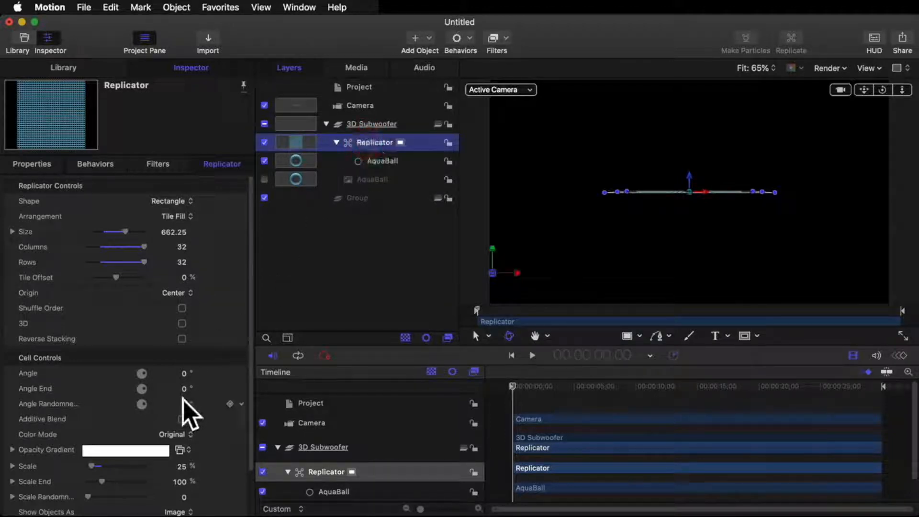
{"action": "left_click", "coordinate": [182, 323]}
{"action": "left_click", "coordinate": [182, 354]}
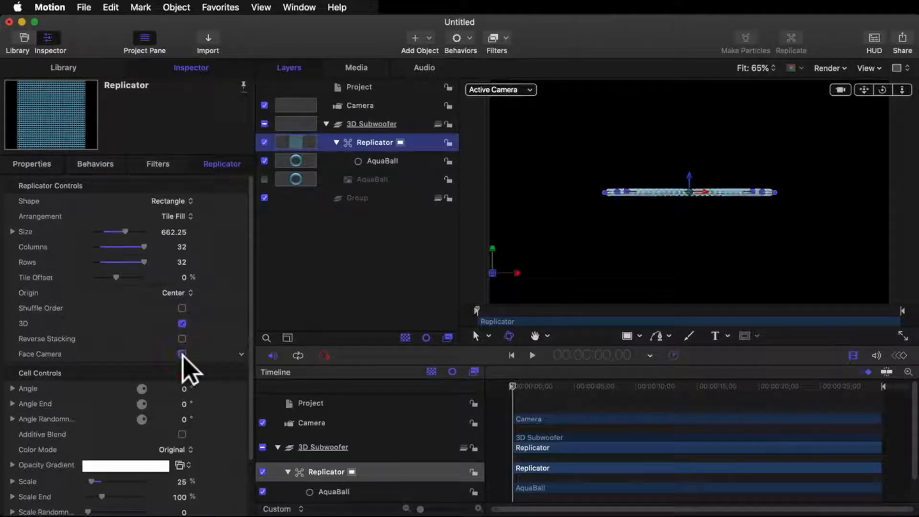
{"action": "left_click", "coordinate": [641, 251]}
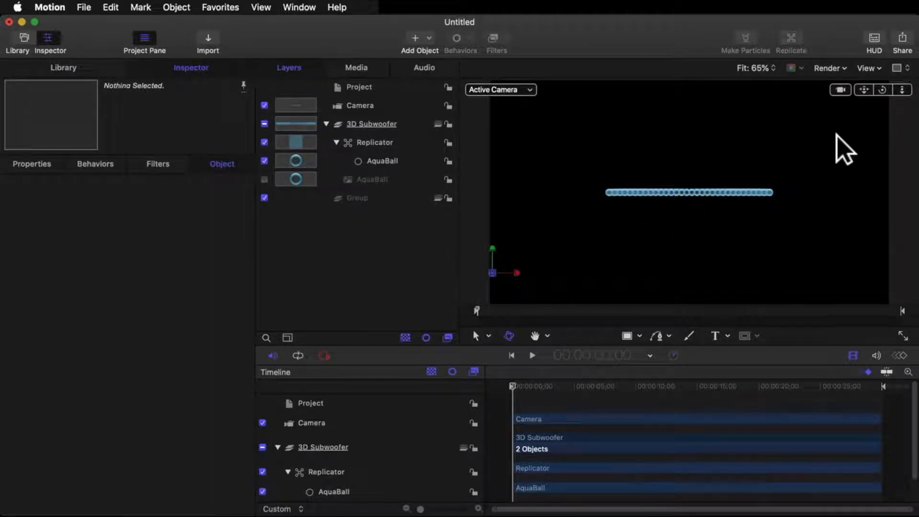
Step: Orbit the camera to an angled view from above the replicator and hide the 3D grid overlay
{"action": "left_click", "coordinate": [882, 90]}
{"action": "left_click_drag", "start_coordinate": [882, 90], "coordinate": [882, 90]}
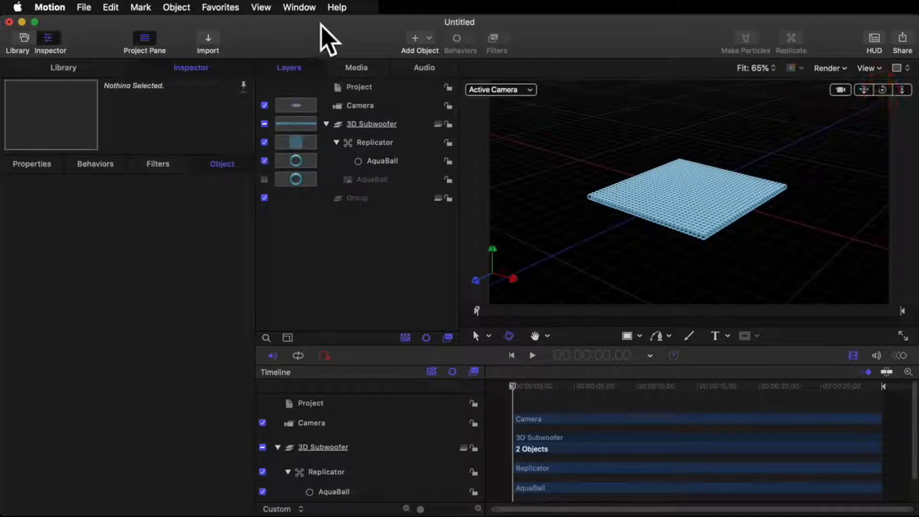
{"action": "left_click", "coordinate": [260, 7]}
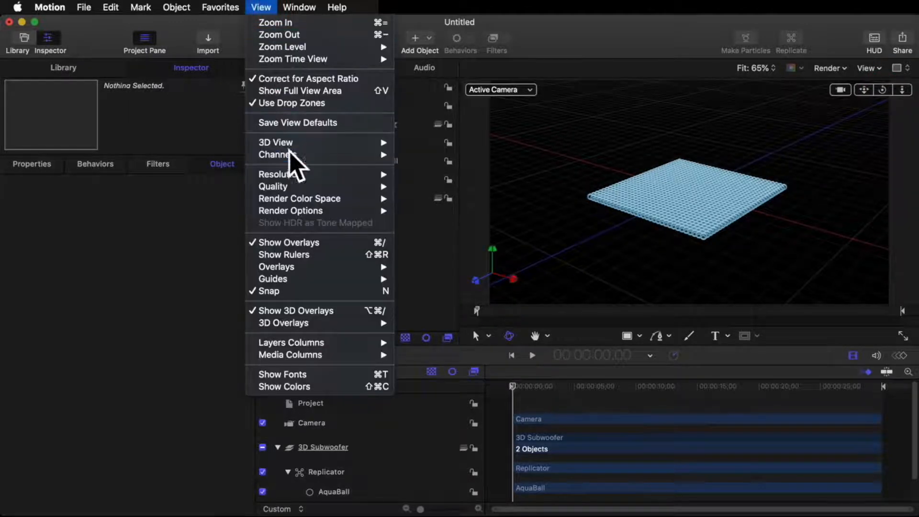
{"action": "mouse_move", "coordinate": [316, 323]}
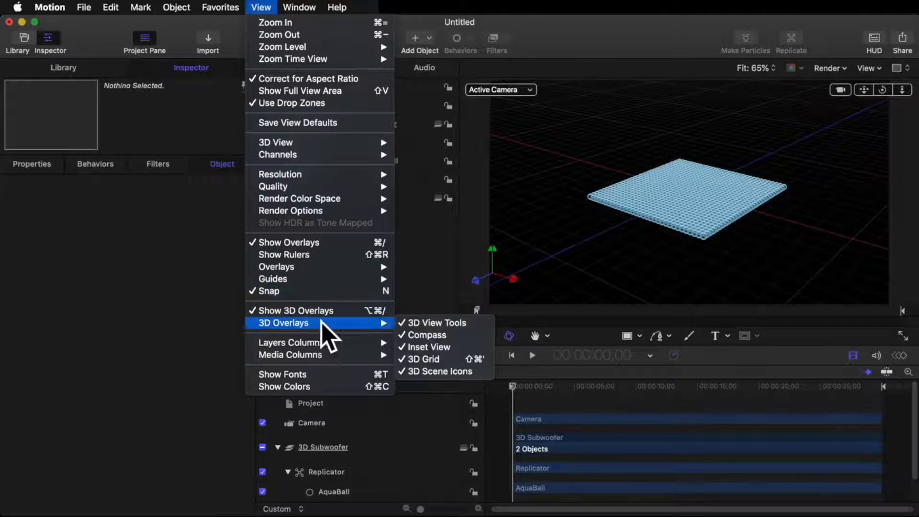
{"action": "left_click", "coordinate": [425, 363]}
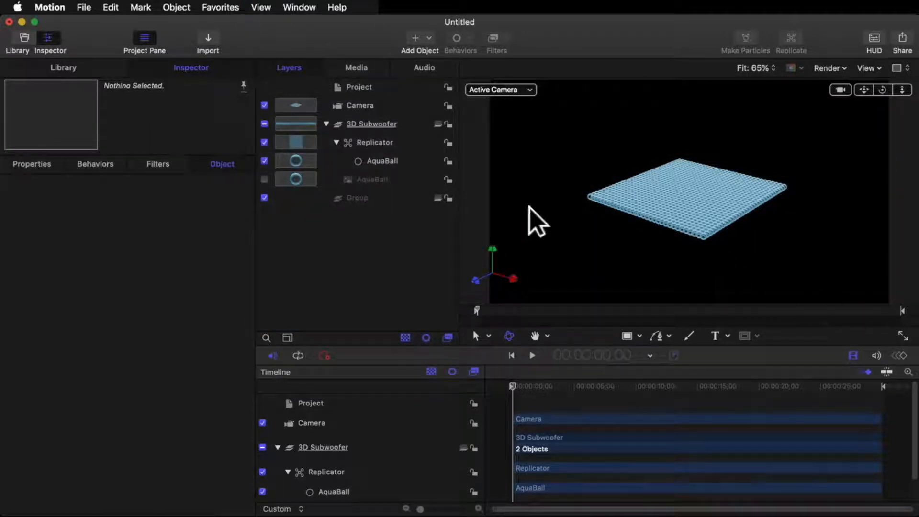
Step: Apply the Sequence Replicator behavior to the replicator
{"action": "left_click", "coordinate": [400, 142]}
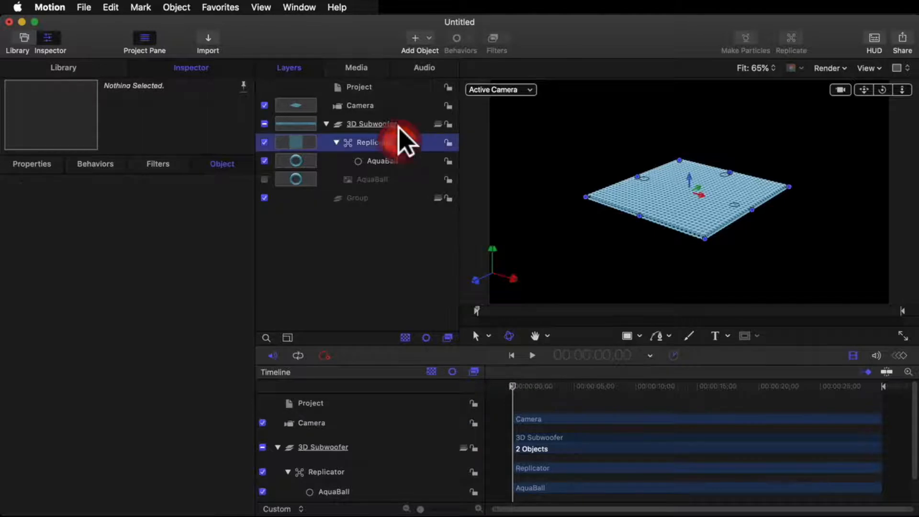
{"action": "left_click", "coordinate": [456, 39]}
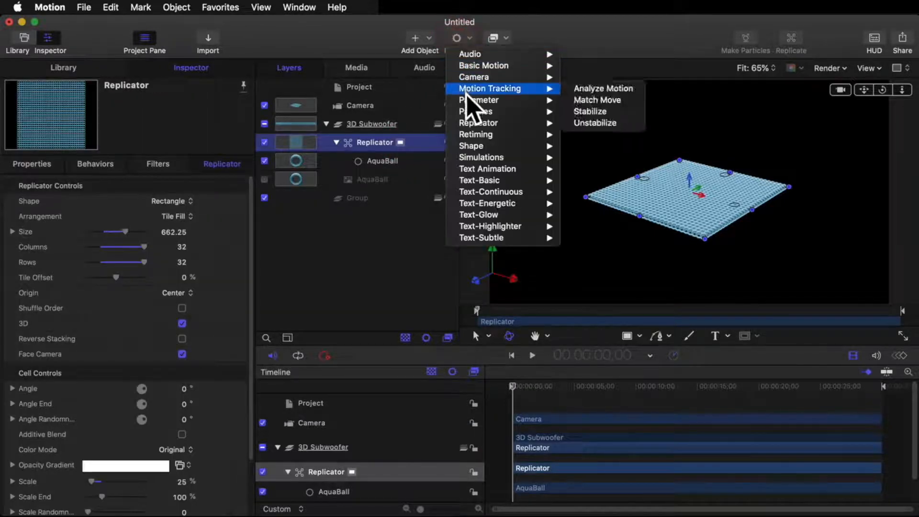
{"action": "mouse_move", "coordinate": [474, 126]}
{"action": "left_click", "coordinate": [576, 123]}
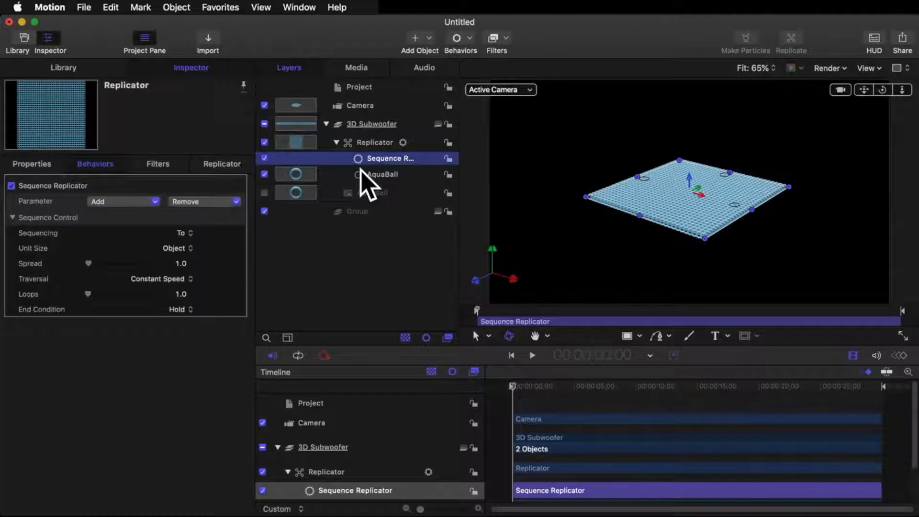
{"action": "left_click", "coordinate": [148, 202]}
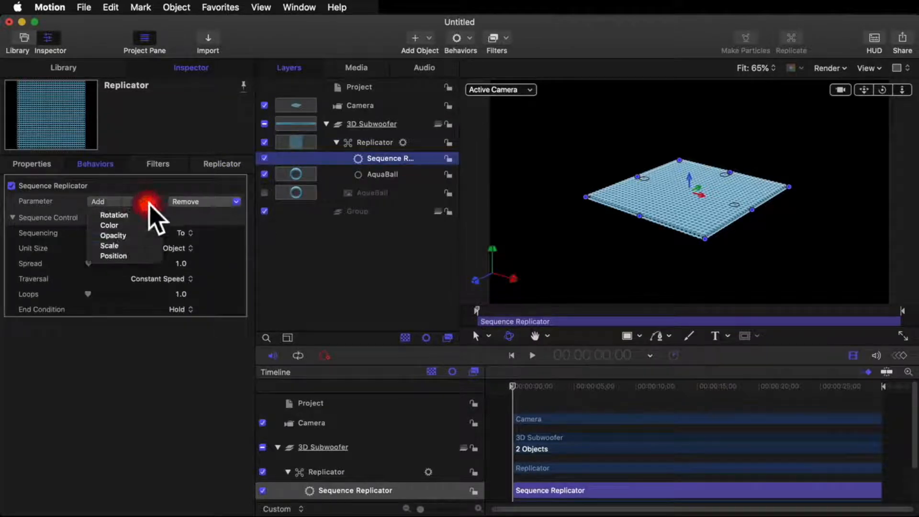
{"action": "left_click", "coordinate": [139, 247]}
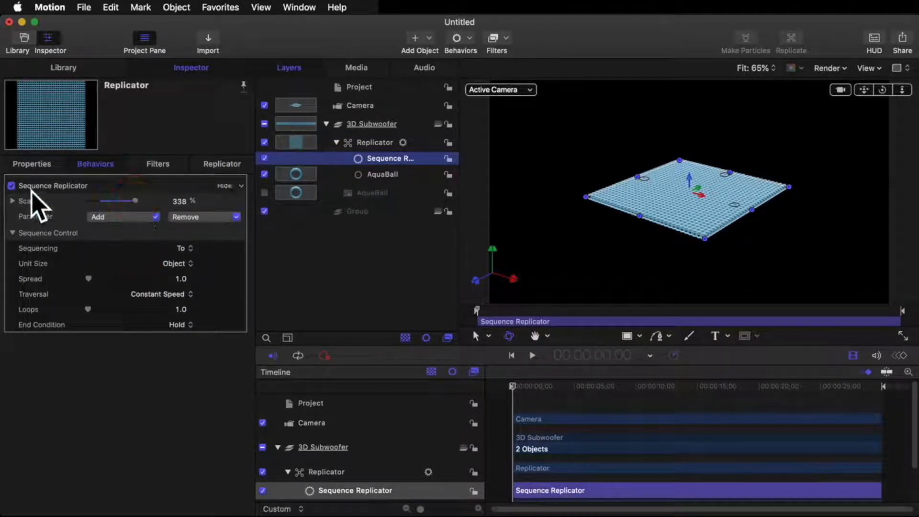
{"action": "key", "text": "super+z"}
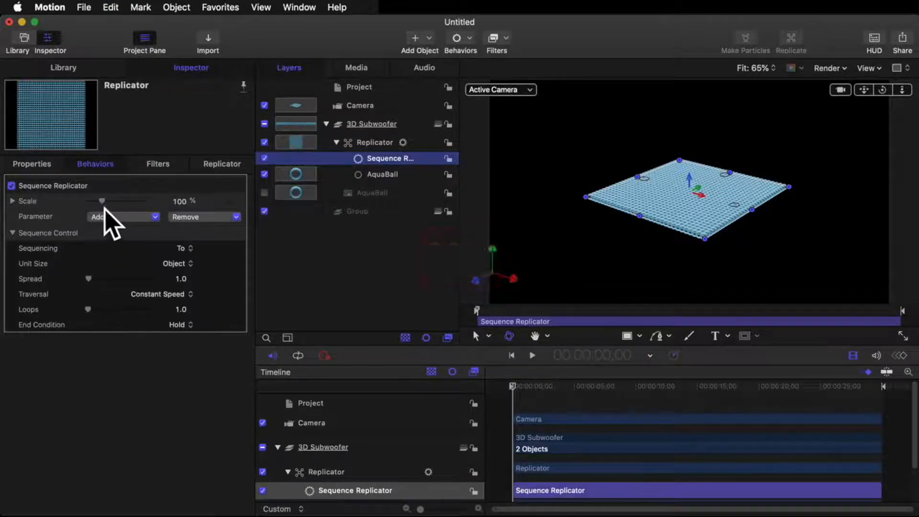
{"action": "key", "text": "super+z"}
Step: Add a Position parameter to the Sequence Replicator behavior and set its Z value to 100 px
{"action": "left_click", "coordinate": [127, 202]}
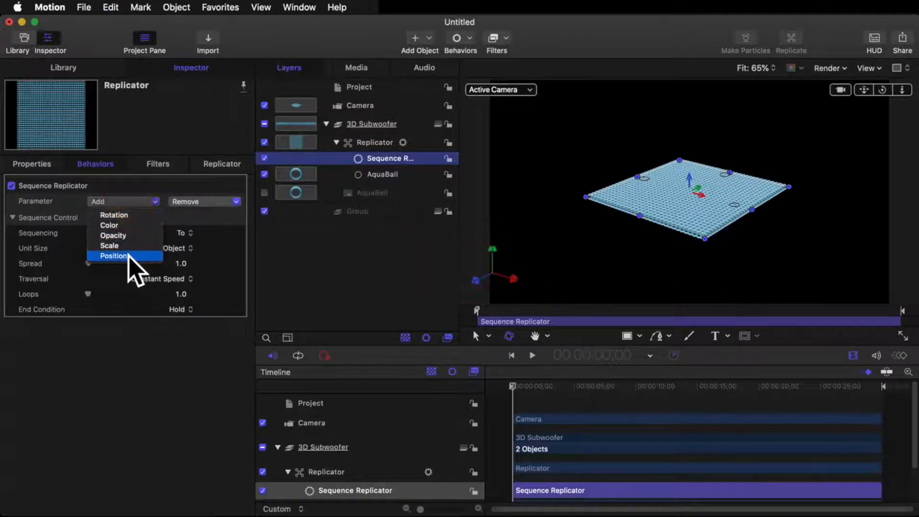
{"action": "left_click", "coordinate": [125, 255]}
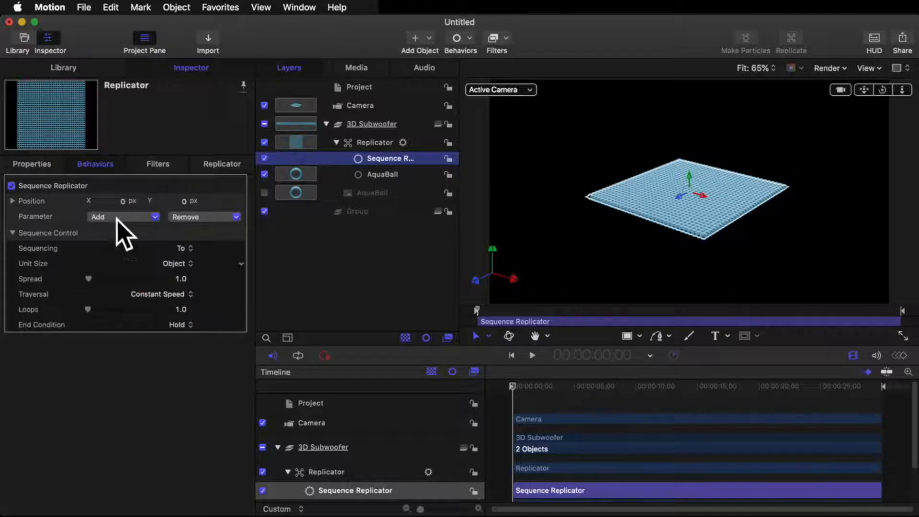
{"action": "left_click", "coordinate": [13, 201]}
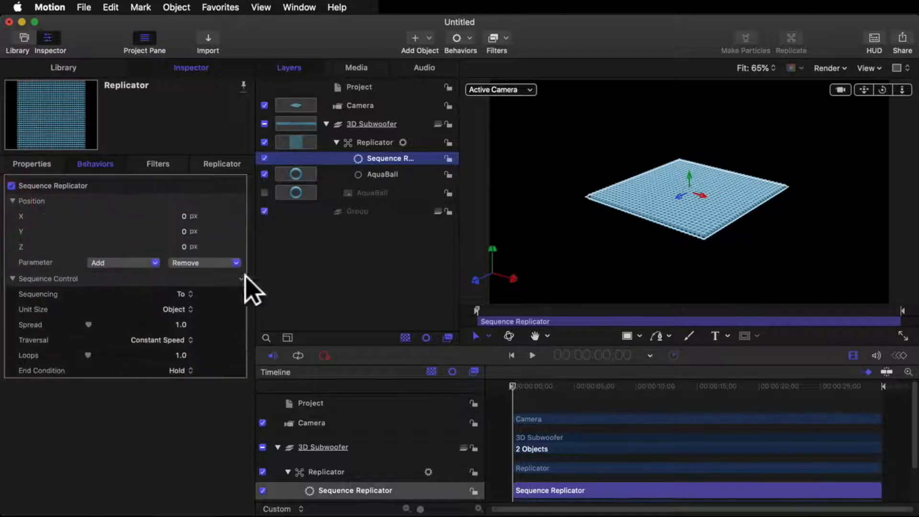
{"action": "left_click", "coordinate": [183, 246]}
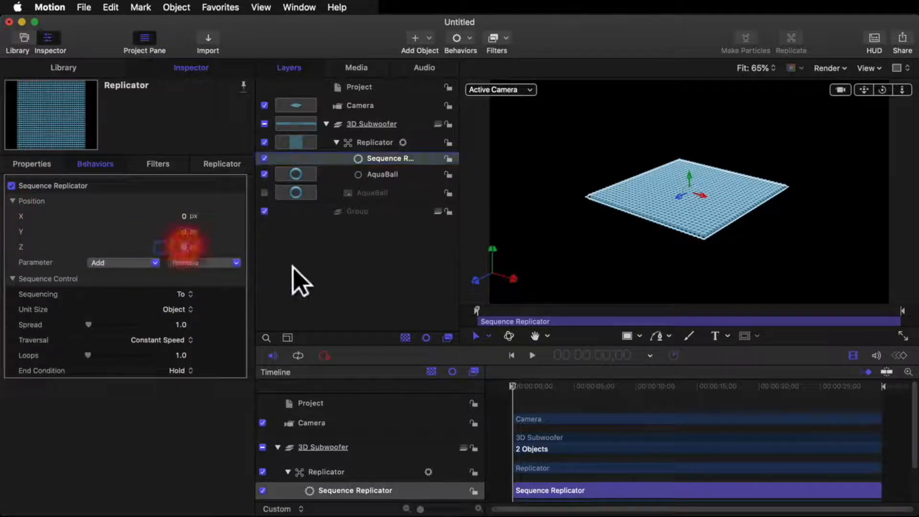
{"action": "type", "text": "100"}
{"action": "key", "text": "Return"}
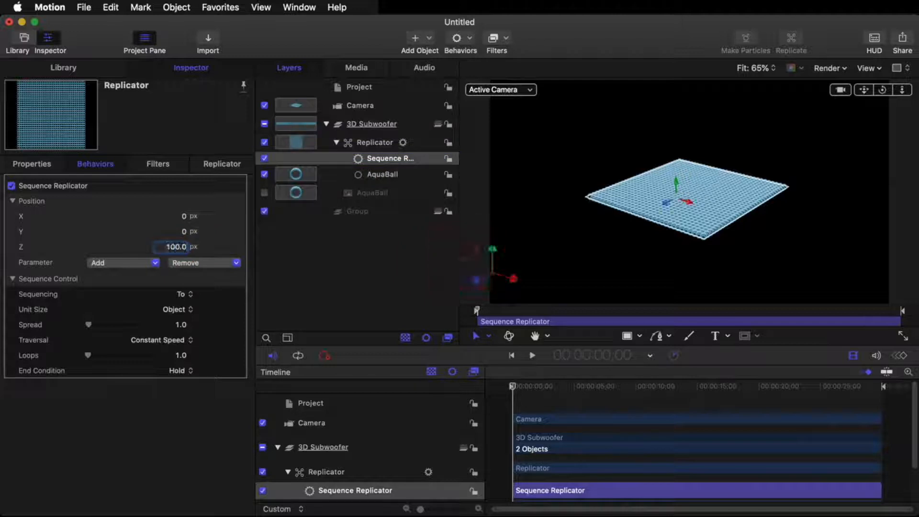
Step: Set the Sequence Replicator's Sequencing to Through and its Spread to 30
{"action": "left_click", "coordinate": [182, 289]}
{"action": "left_click", "coordinate": [183, 303]}
{"action": "left_click", "coordinate": [181, 325]}
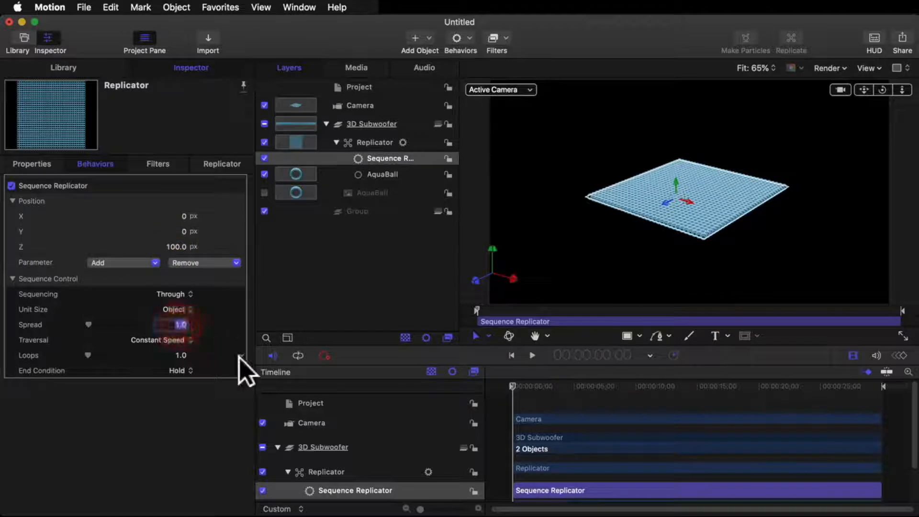
{"action": "type", "text": "30"}
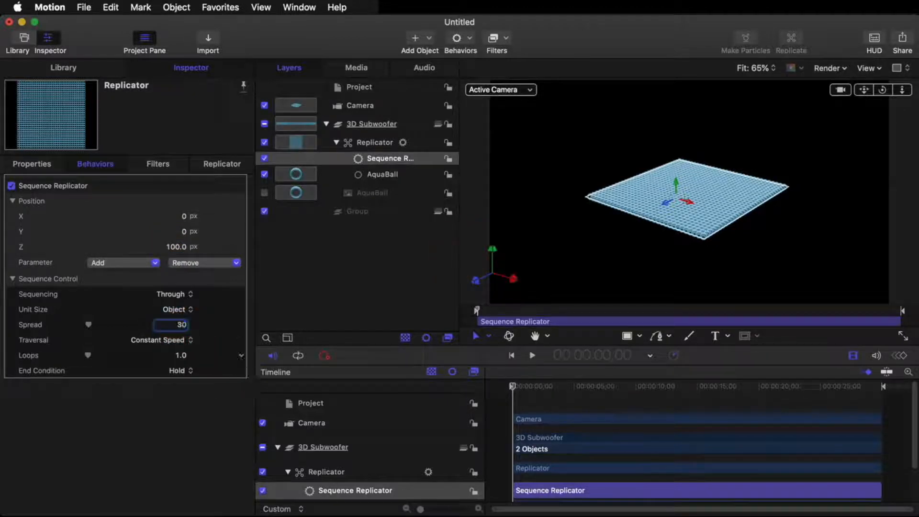
{"action": "key", "text": "Return"}
Step: Lower the canvas render settings to Half resolution and Draft quality
{"action": "left_click", "coordinate": [835, 68]}
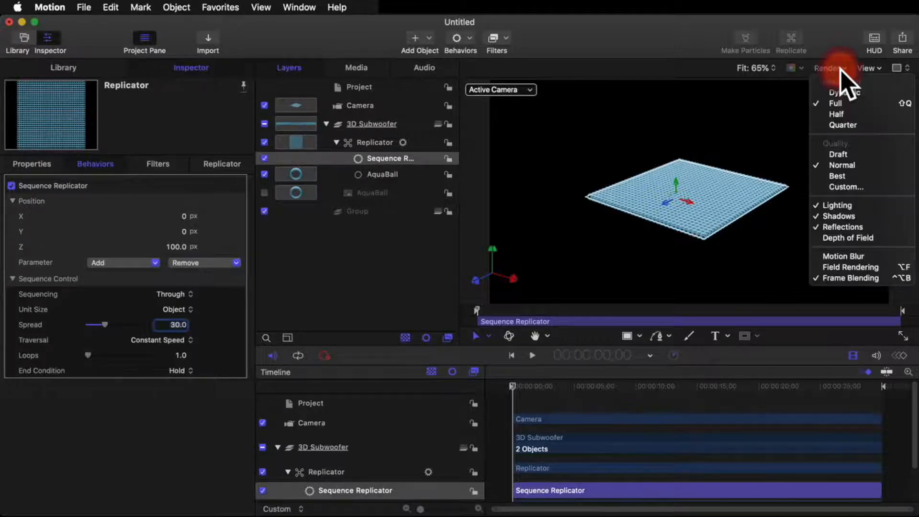
{"action": "left_click", "coordinate": [840, 114]}
{"action": "left_click", "coordinate": [835, 69]}
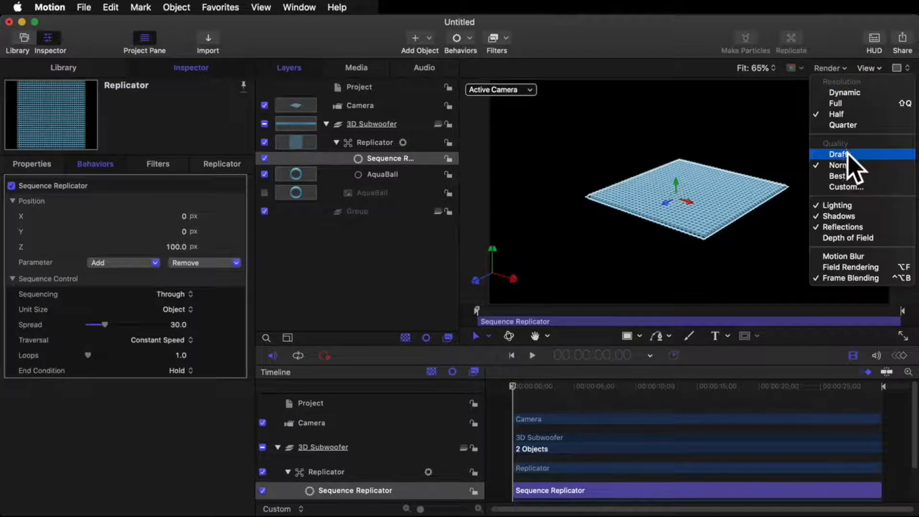
{"action": "left_click", "coordinate": [847, 155]}
{"action": "left_click", "coordinate": [836, 68]}
{"action": "left_click", "coordinate": [736, 136]}
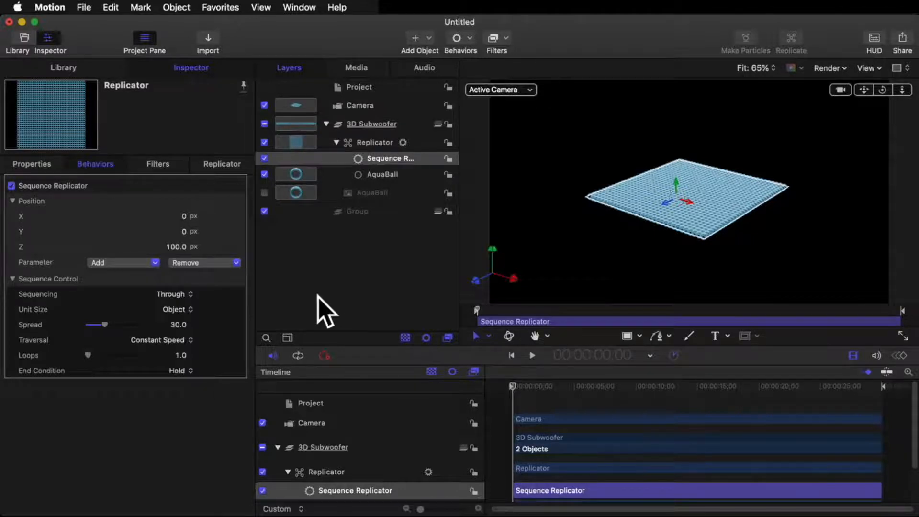
Step: Set the Sequence Replicator's Traversal to Custom and add an Audio parameter behavior to its Location
{"action": "left_click", "coordinate": [193, 340]}
{"action": "left_click", "coordinate": [184, 410]}
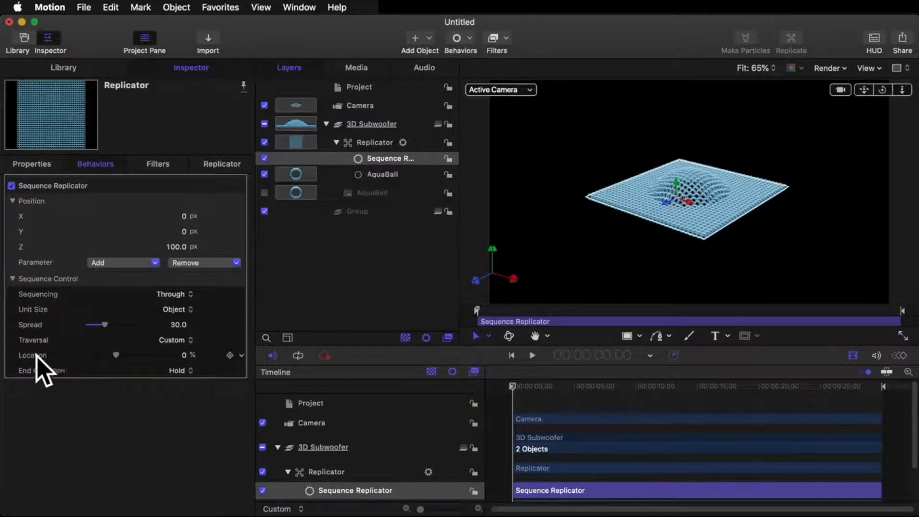
{"action": "left_click", "coordinate": [241, 354]}
{"action": "mouse_move", "coordinate": [278, 476]}
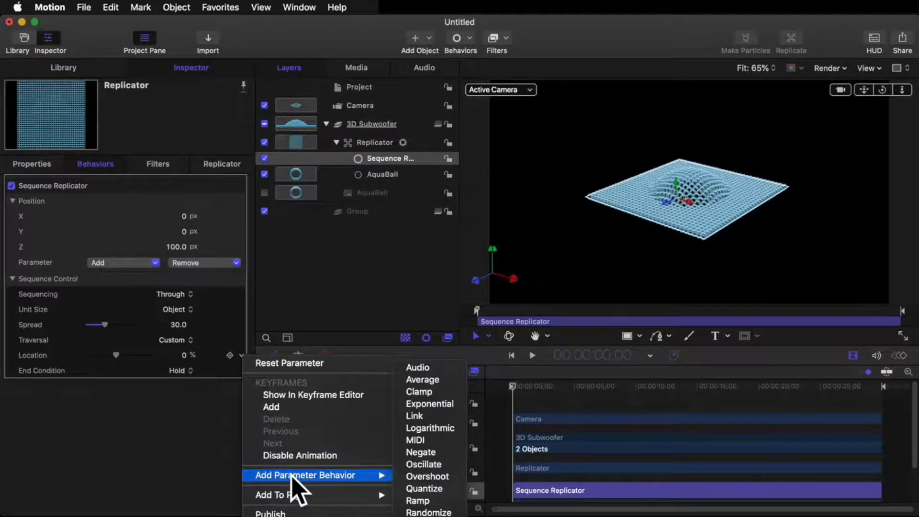
{"action": "left_click", "coordinate": [432, 369]}
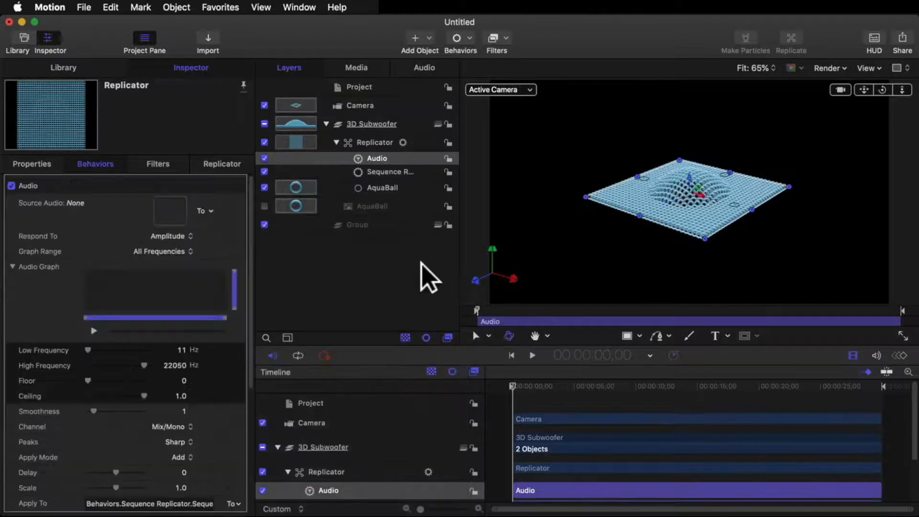
Step: Assign tha business Mastered 6 as the Audio behavior's source and set its Graph Range to Bass
{"action": "left_click", "coordinate": [206, 211]}
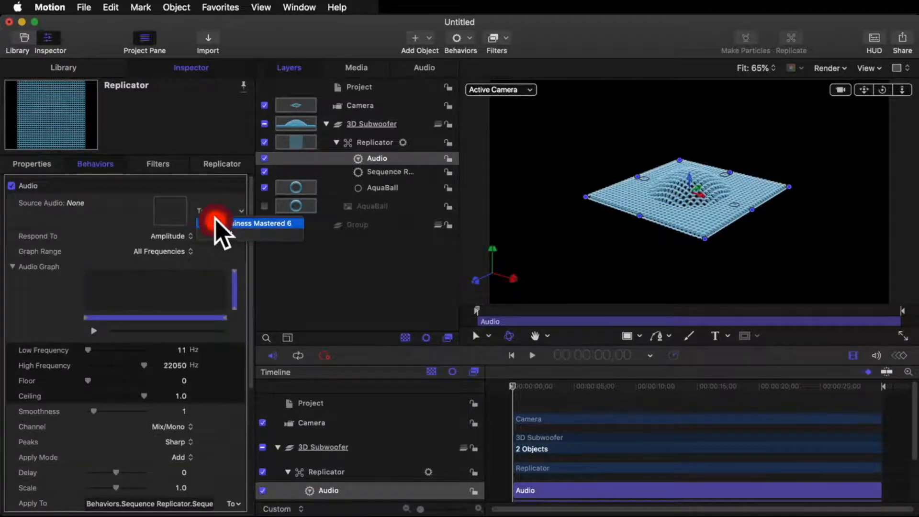
{"action": "left_click", "coordinate": [224, 225]}
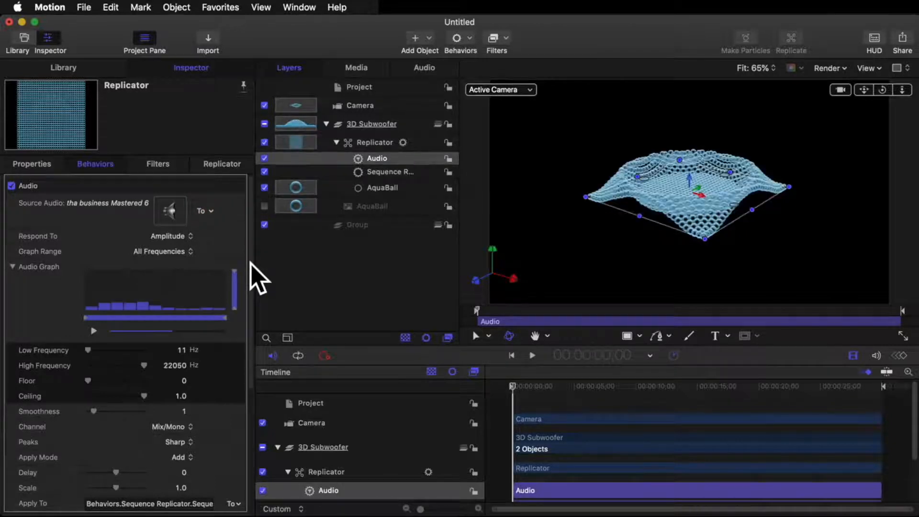
{"action": "left_click", "coordinate": [180, 251]}
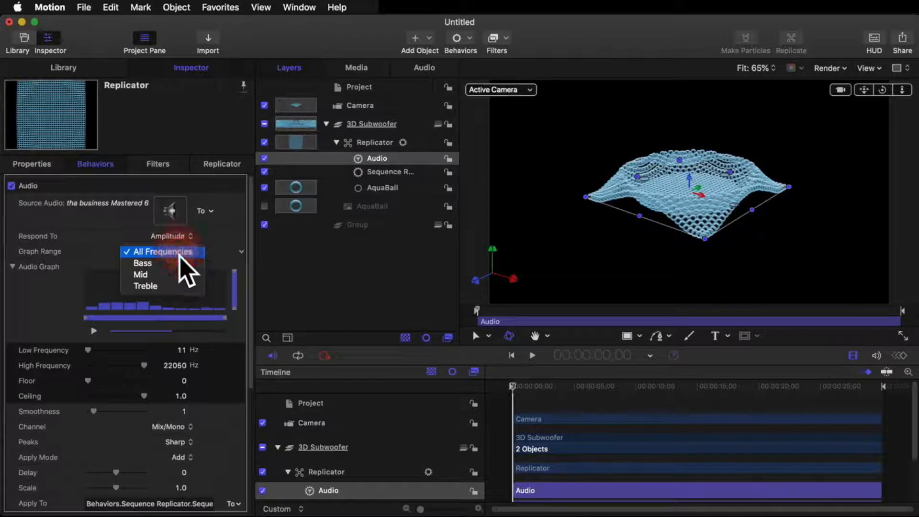
{"action": "left_click", "coordinate": [179, 263]}
Step: Set the Audio behavior's Low Frequency to 60 Hz and High Frequency to 200 Hz
{"action": "left_click", "coordinate": [181, 350]}
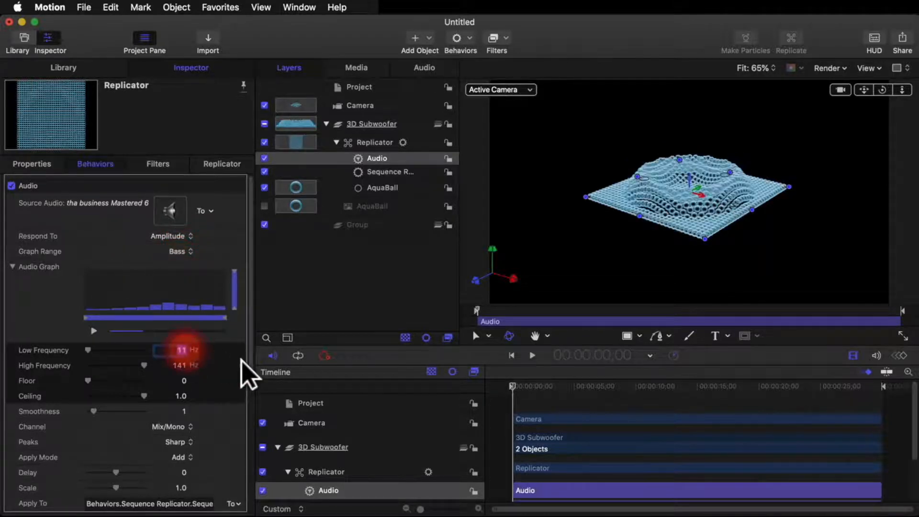
{"action": "type", "text": "60"}
{"action": "key", "text": "Return"}
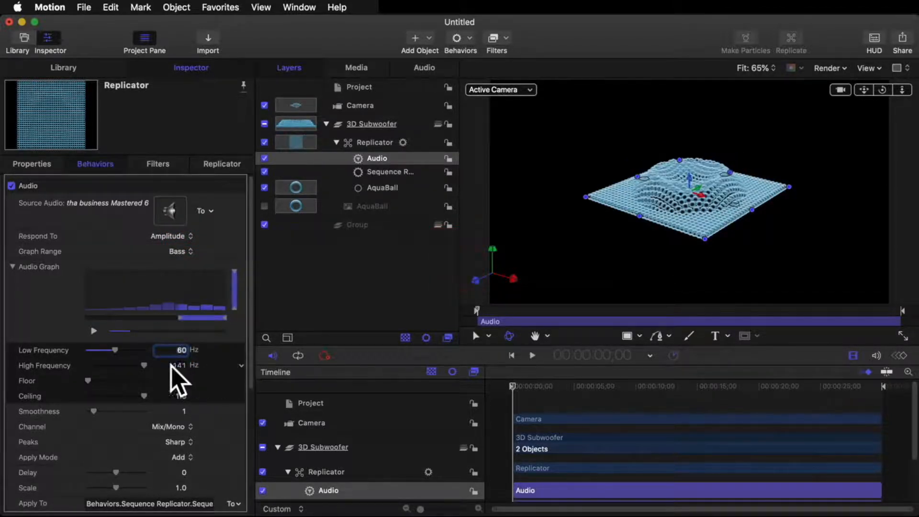
{"action": "left_click", "coordinate": [184, 367]}
{"action": "type", "text": "200"}
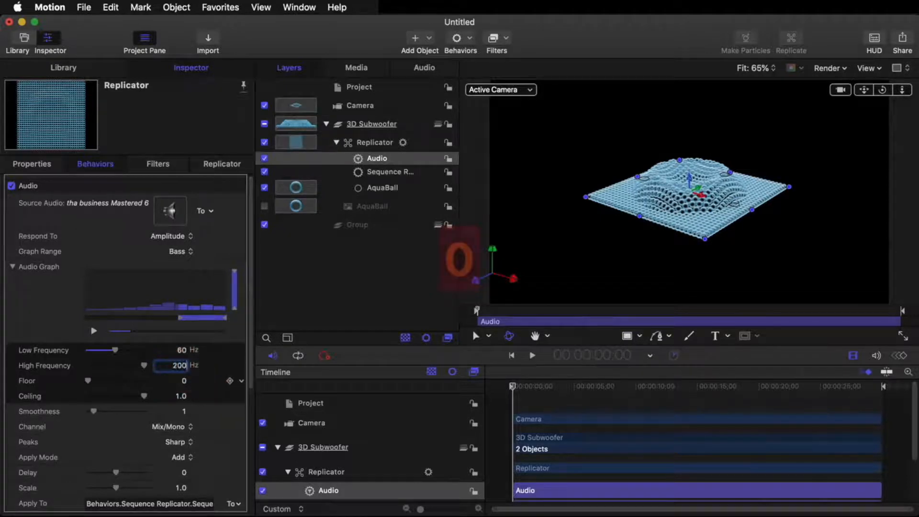
{"action": "key", "text": "Return"}
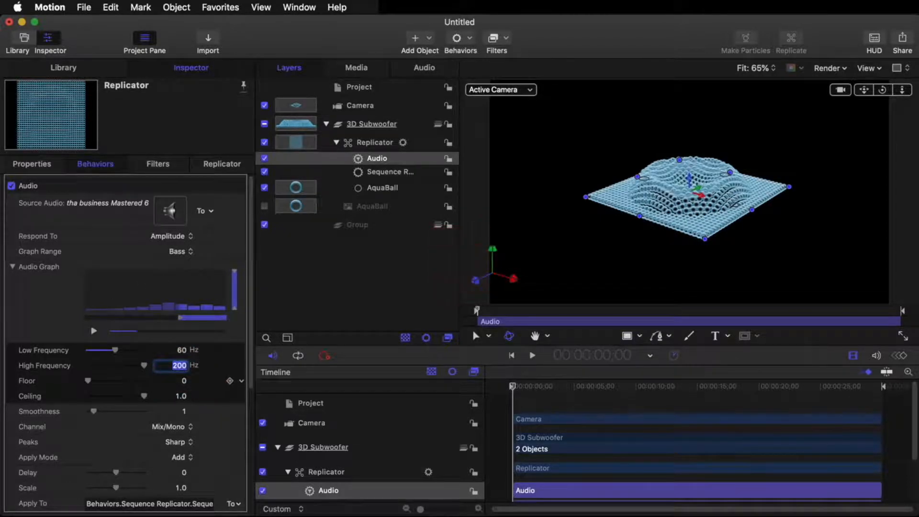
Step: Set the Audio behavior's Scale to 0.5
{"action": "scroll", "coordinate": [222, 407], "scroll_direction": "down", "scroll_amount": 5}
{"action": "left_click", "coordinate": [181, 330]}
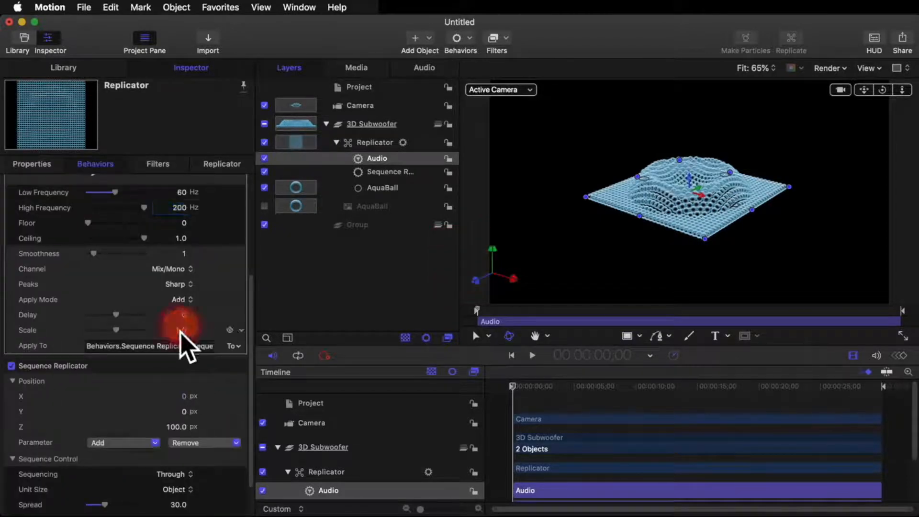
{"action": "type", "text": "0.5"}
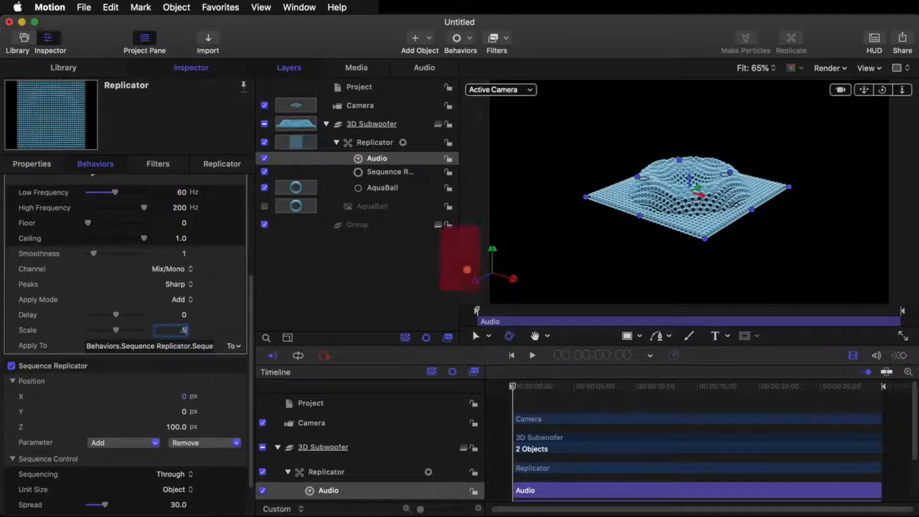
{"action": "key", "text": "Return"}
{"action": "scroll", "coordinate": [242, 380], "scroll_direction": "down", "scroll_amount": 2}
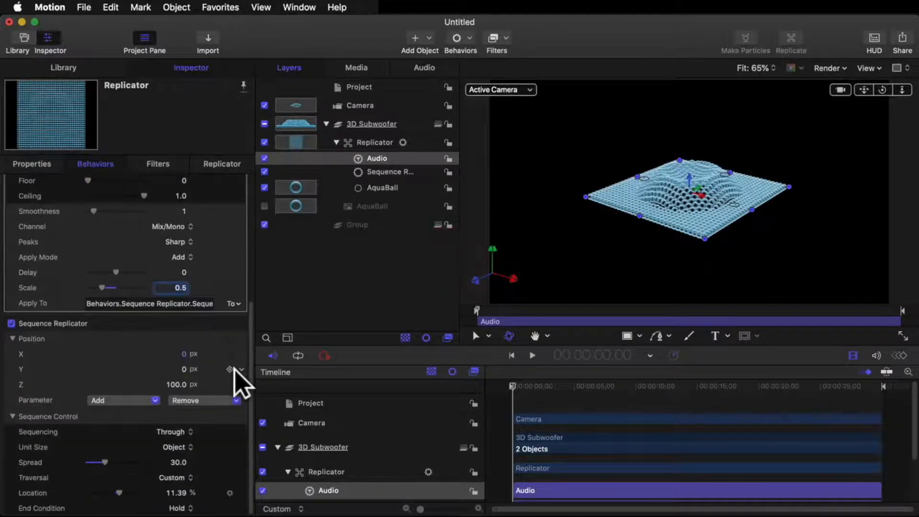
Step: Render a RAM preview of the animation from the start, deselect everything and return the playhead to the first frame
{"action": "left_click", "coordinate": [519, 384]}
{"action": "key", "text": "Home"}
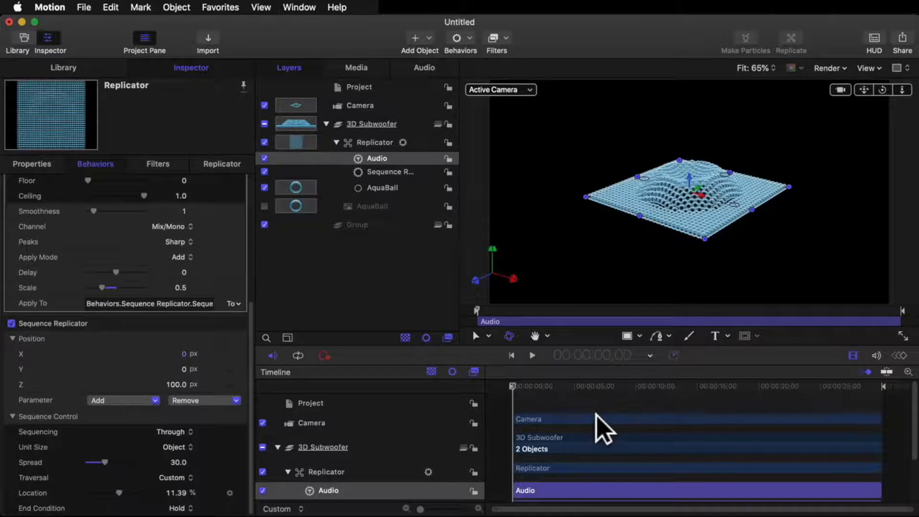
{"action": "key", "text": "super+r"}
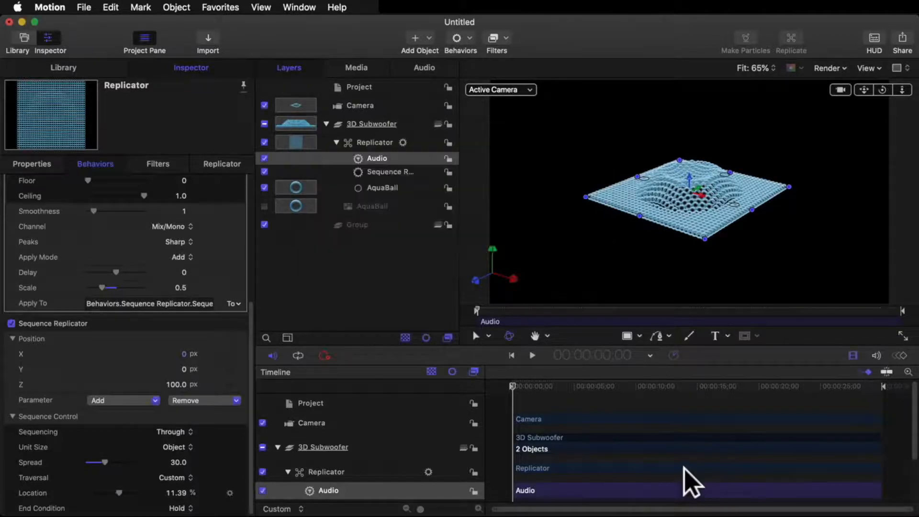
{"action": "left_click", "coordinate": [608, 241]}
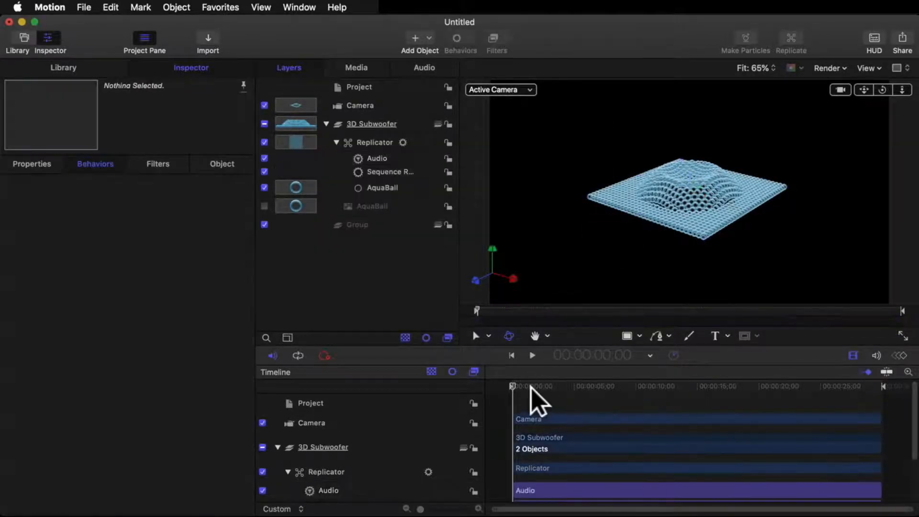
{"action": "left_click", "coordinate": [520, 385]}
{"action": "left_click_drag", "start_coordinate": [520, 386], "coordinate": [507, 384]}
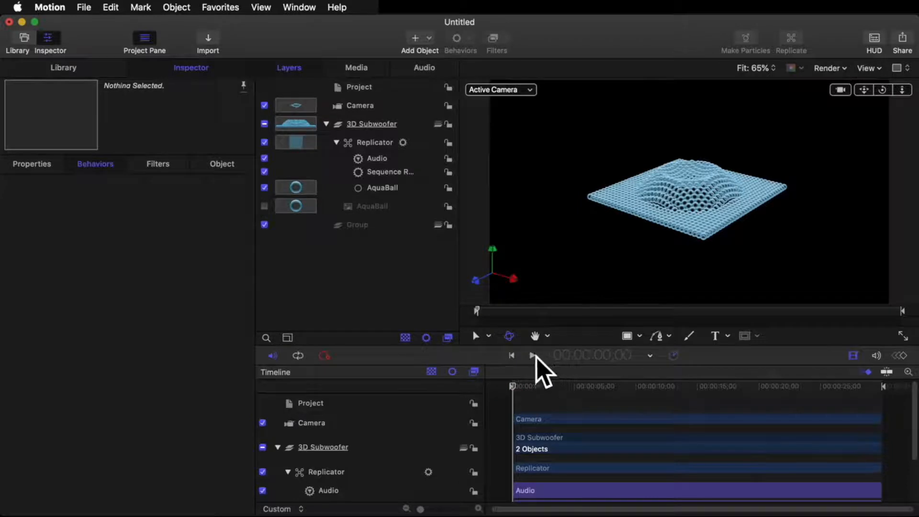
Step: Switch on the tha business Mastered 6 audio track and play back the animation from the start
{"action": "left_click", "coordinate": [430, 65]}
{"action": "left_click", "coordinate": [275, 87]}
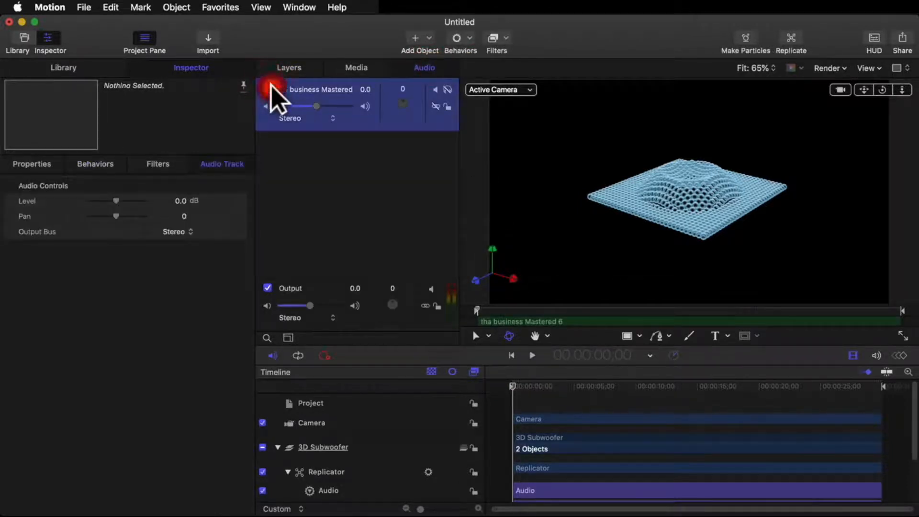
{"action": "left_click", "coordinate": [289, 68]}
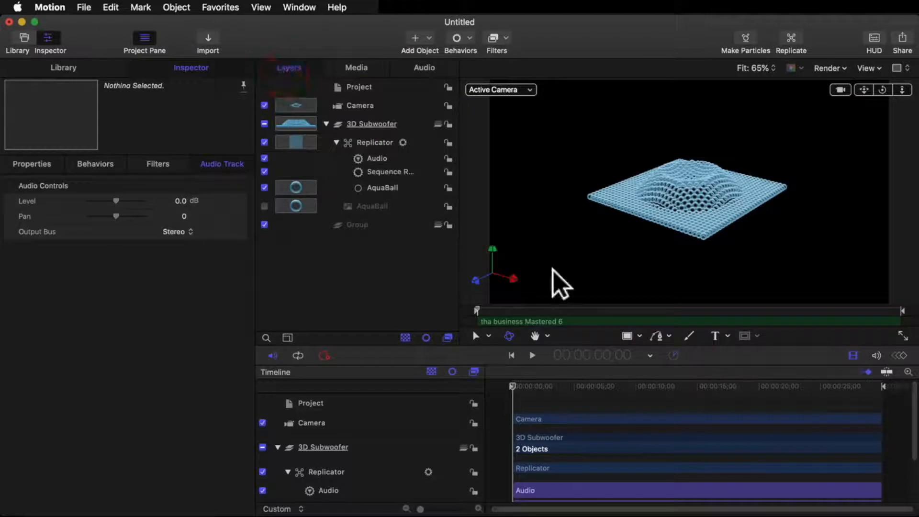
{"action": "left_click", "coordinate": [533, 355]}
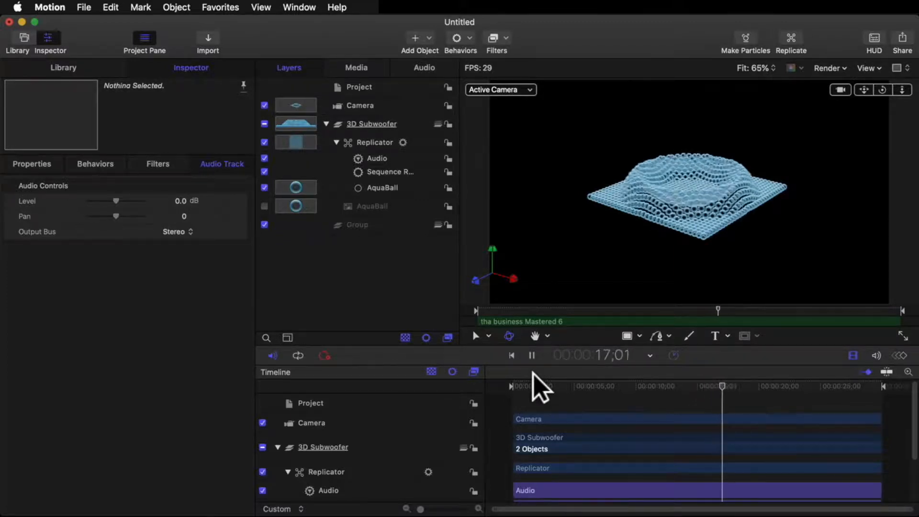
{"action": "left_click", "coordinate": [532, 355]}
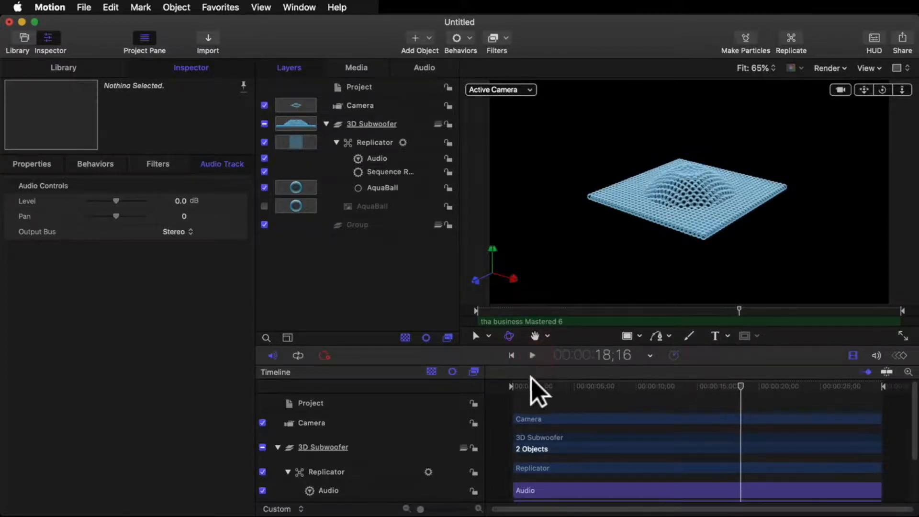
{"action": "left_click", "coordinate": [481, 380]}
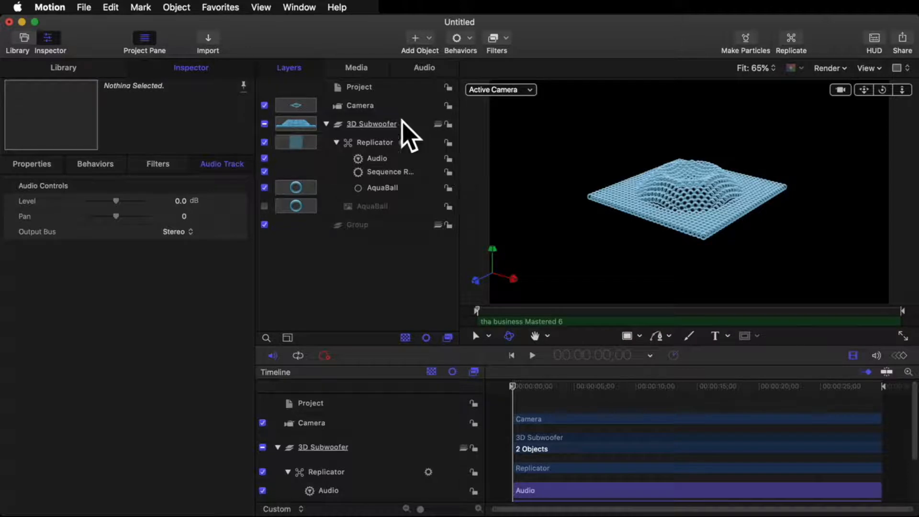
Step: Apply the Sweep camera behavior to the Camera
{"action": "left_click", "coordinate": [387, 105]}
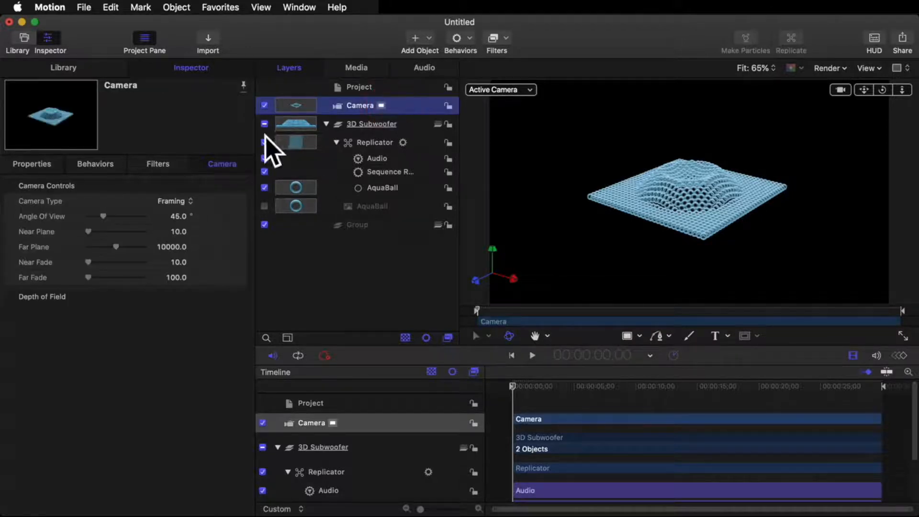
{"action": "left_click", "coordinate": [467, 38]}
{"action": "mouse_move", "coordinate": [545, 77]}
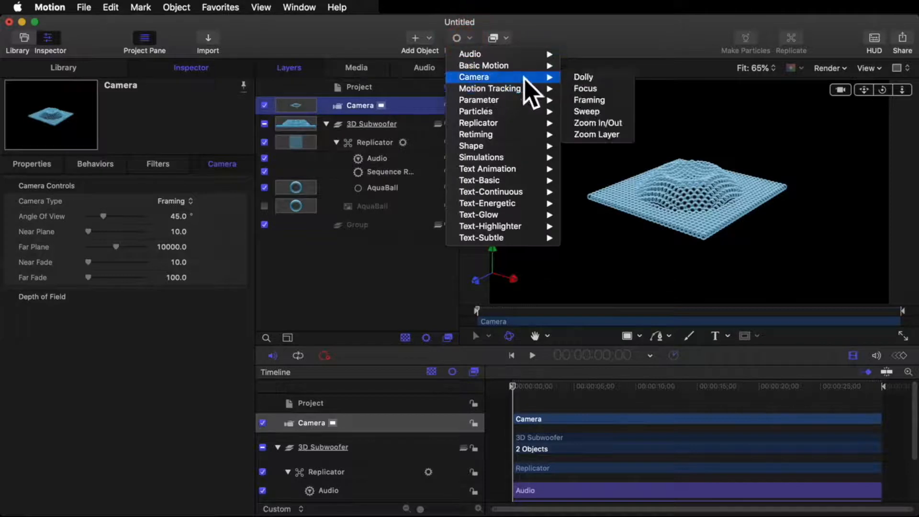
{"action": "left_click", "coordinate": [588, 113]}
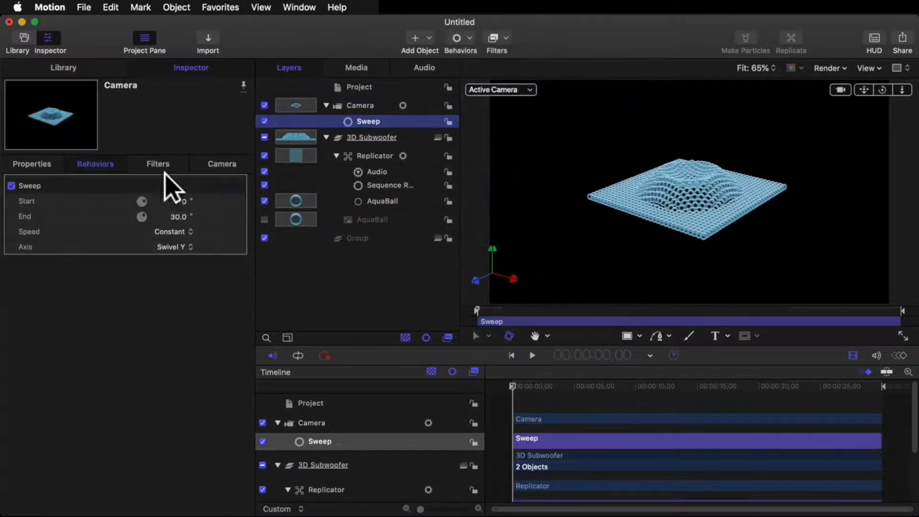
Step: Set the Sweep behavior's End angle to 360°
{"action": "left_click", "coordinate": [179, 217]}
{"action": "type", "text": "360"}
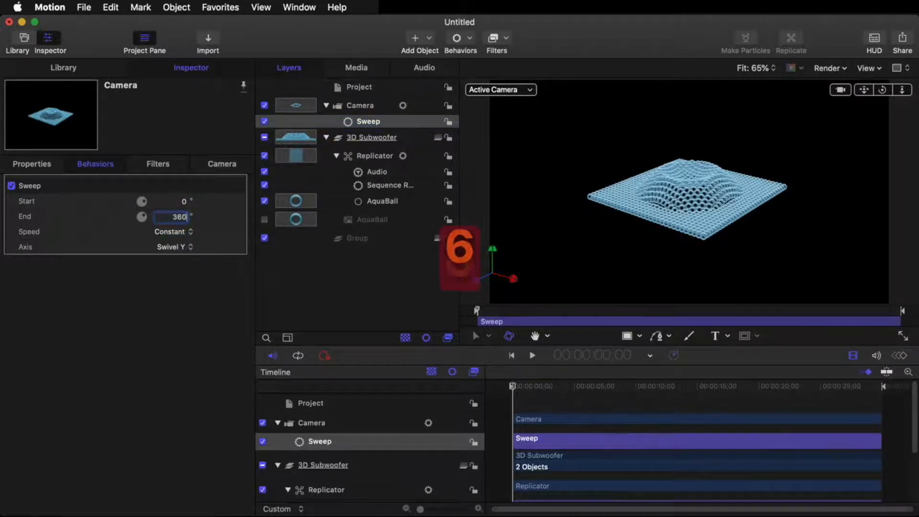
{"action": "key", "text": "Return"}
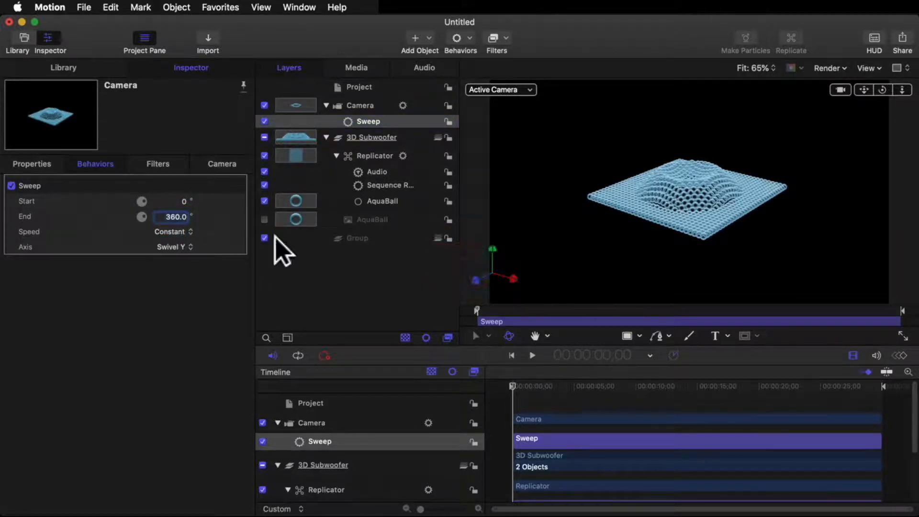
Step: Add an Audio parameter behavior to the Camera's Angle Of View, using tha business Mastered 6 as its source audio
{"action": "left_click", "coordinate": [376, 105]}
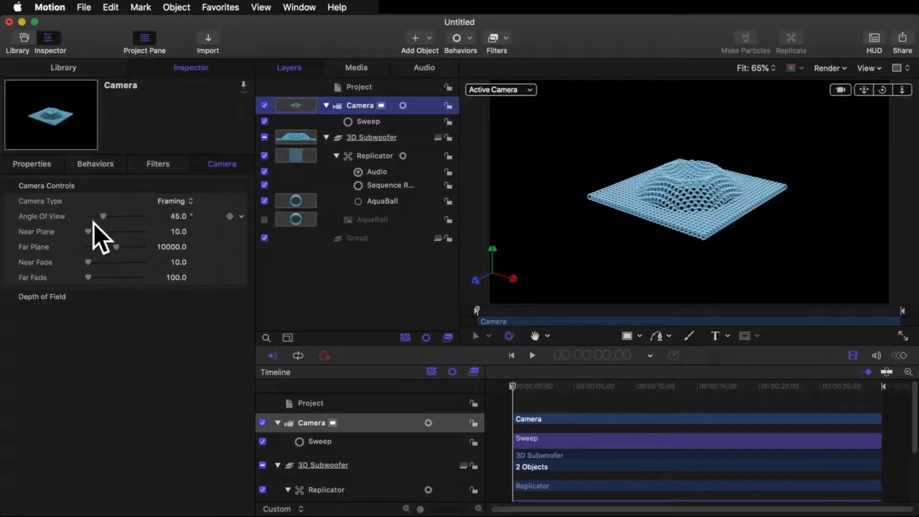
{"action": "left_click", "coordinate": [241, 217]}
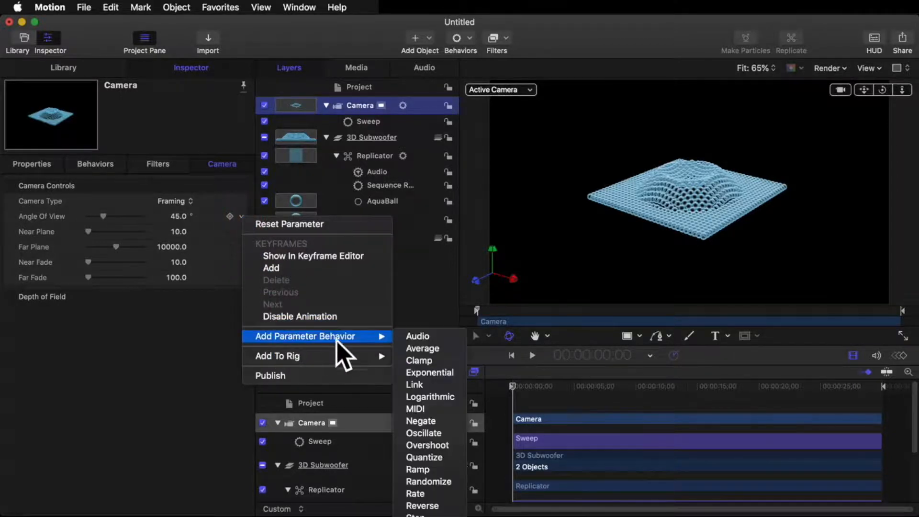
{"action": "left_click", "coordinate": [413, 335]}
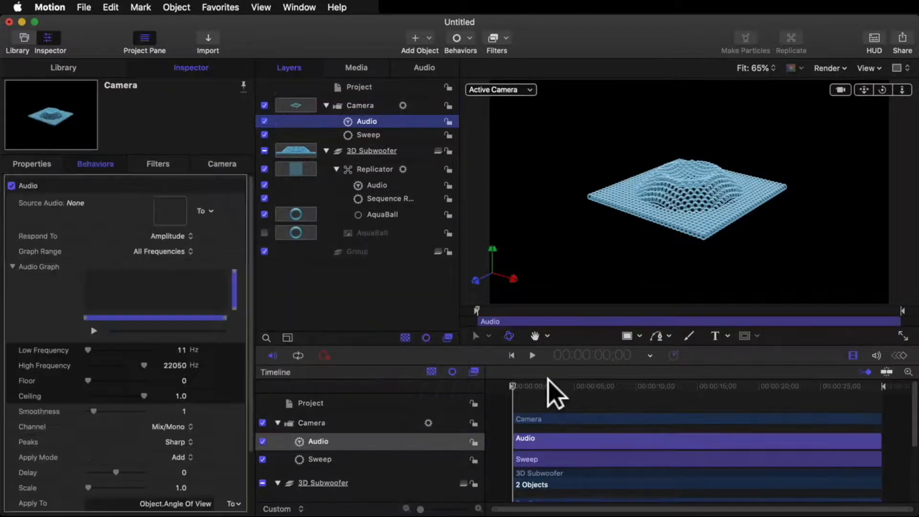
{"action": "left_click", "coordinate": [212, 210]}
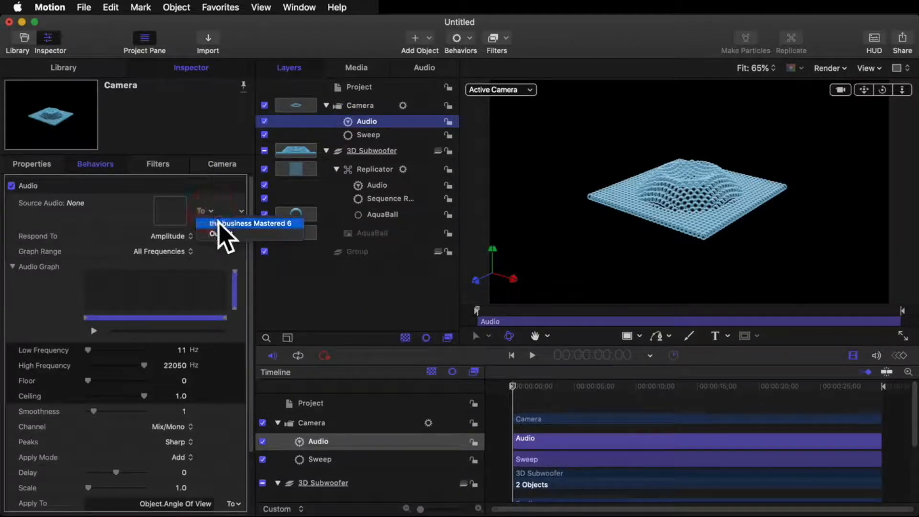
{"action": "left_click", "coordinate": [220, 223]}
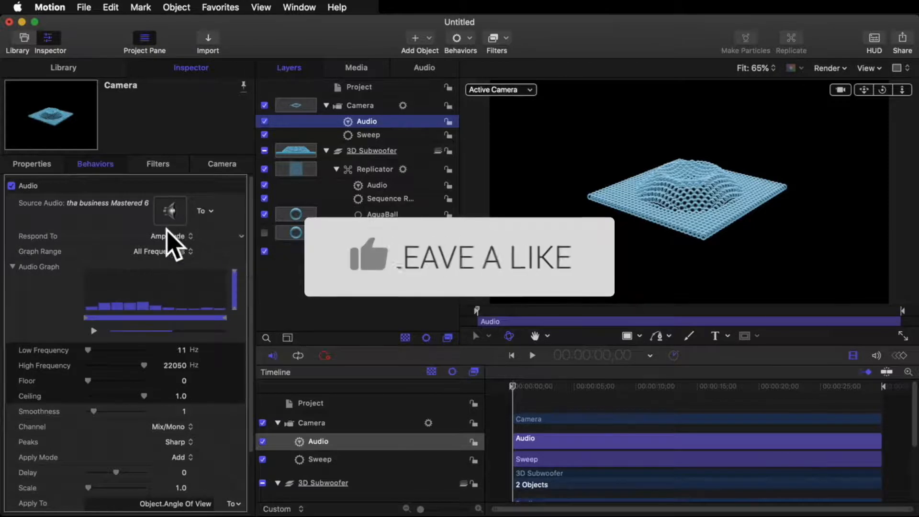
Step: Set the Camera's Audio behavior to the Bass graph range, with Low Frequency 60 Hz and High Frequency 200 Hz
{"action": "left_click", "coordinate": [167, 251]}
{"action": "left_click", "coordinate": [172, 262]}
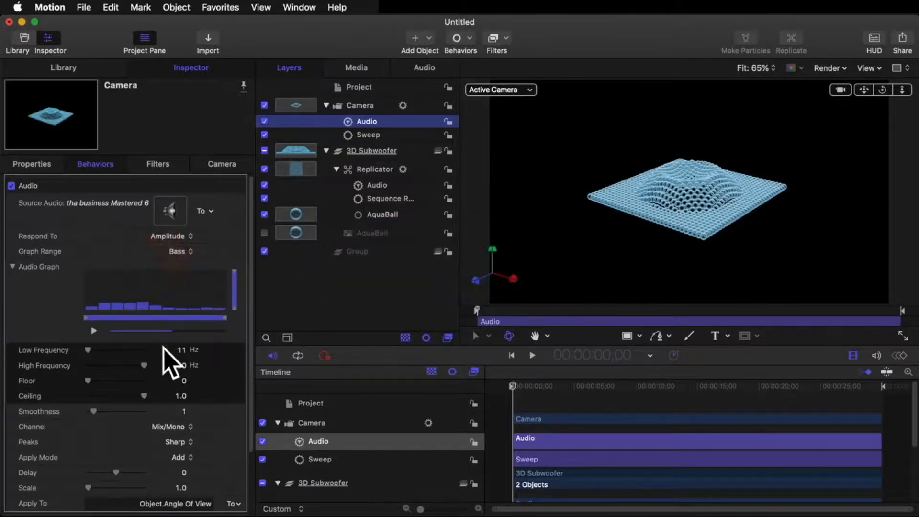
{"action": "left_click", "coordinate": [176, 350]}
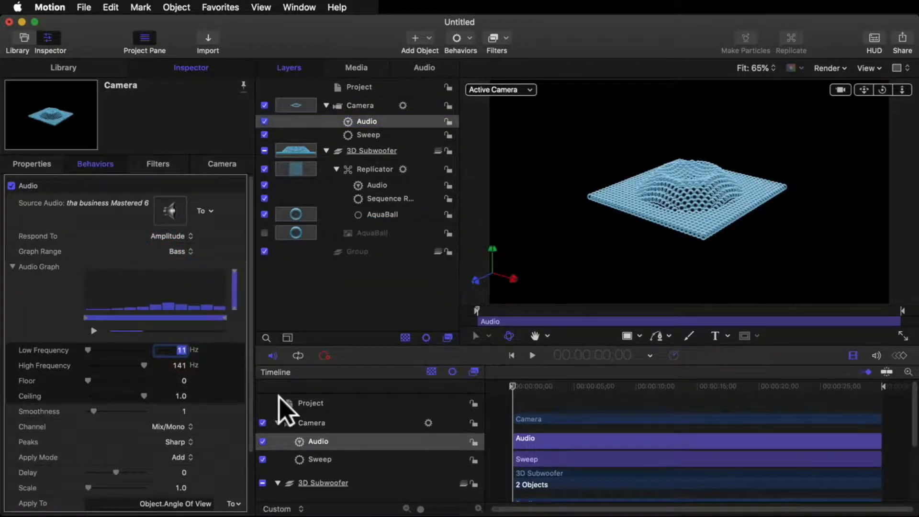
{"action": "type", "text": "60"}
{"action": "key", "text": "Return"}
{"action": "left_click", "coordinate": [184, 365]}
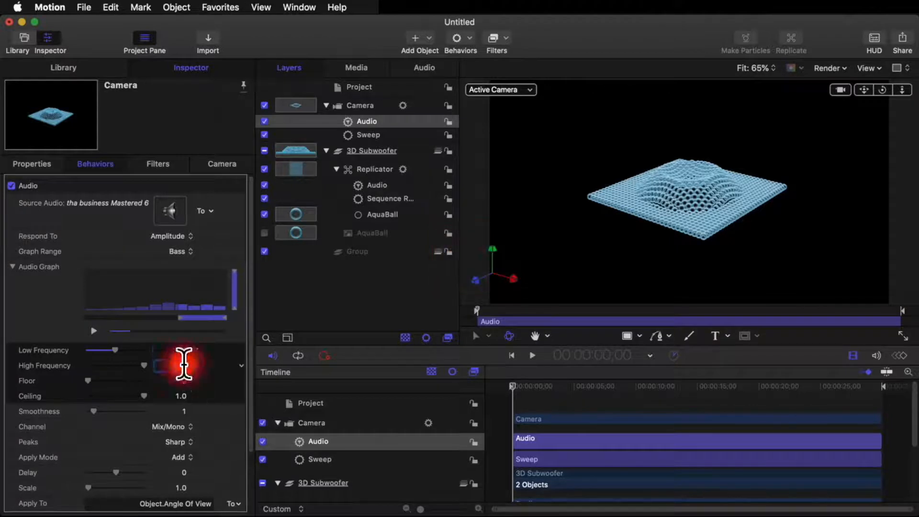
{"action": "type", "text": "200"}
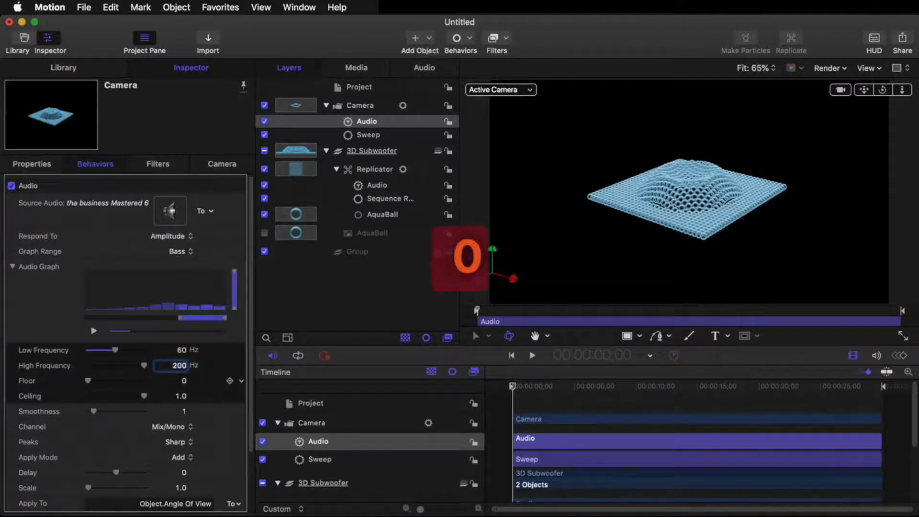
{"action": "key", "text": "Return"}
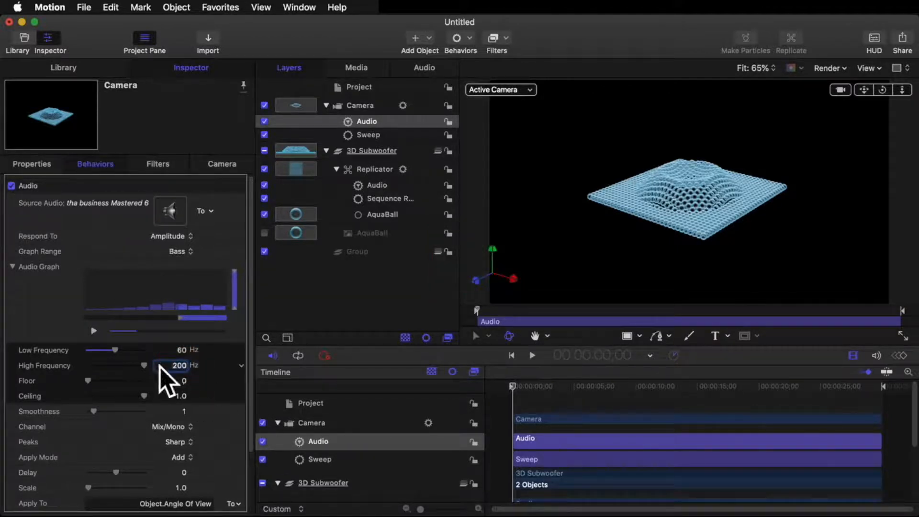
{"action": "left_click_drag", "start_coordinate": [172, 365], "coordinate": [172, 364]}
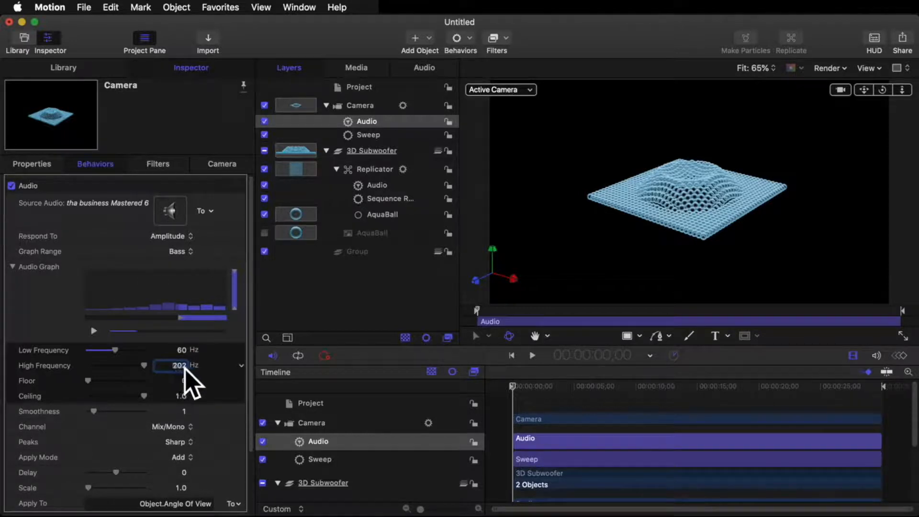
{"action": "type", "text": "200"}
{"action": "key", "text": "Return"}
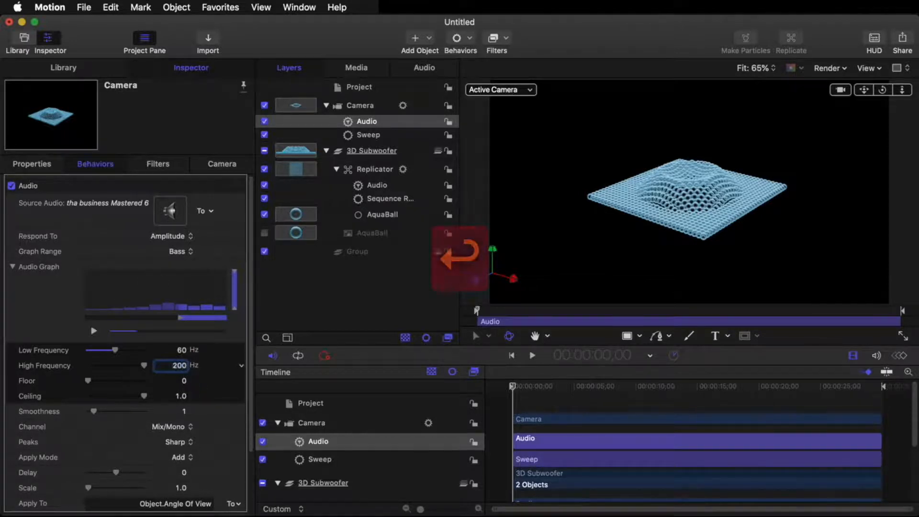
Step: Set the Scale of the Camera's Audio behavior to 100
{"action": "scroll", "coordinate": [180, 411], "scroll_direction": "down", "scroll_amount": 3}
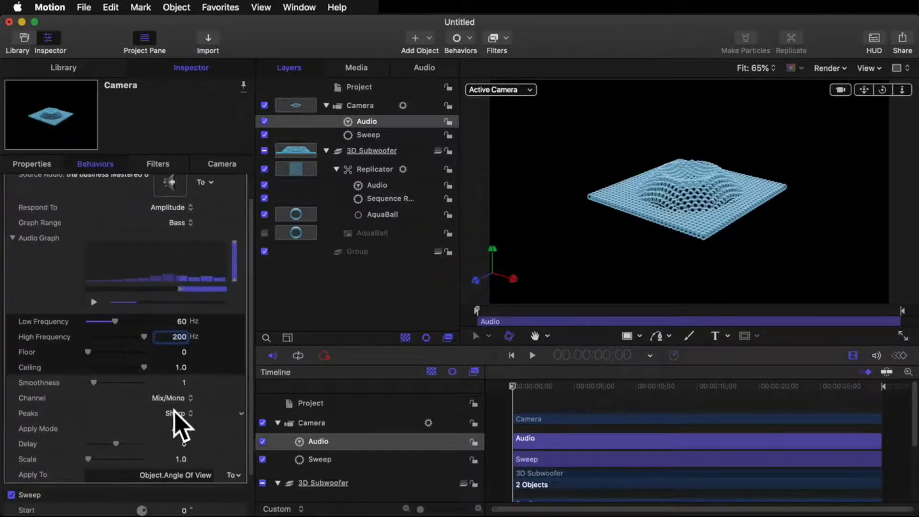
{"action": "left_click", "coordinate": [178, 456]}
{"action": "type", "text": "100"}
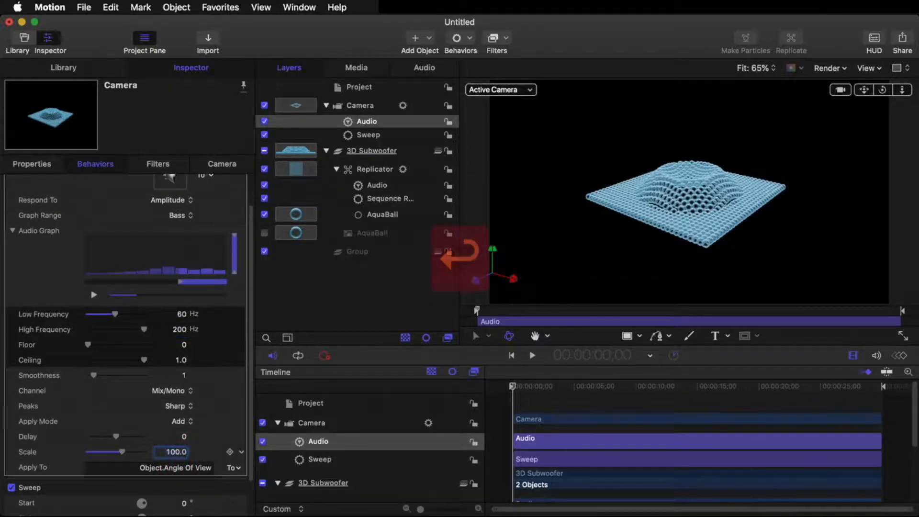
{"action": "left_click", "coordinate": [452, 373]}
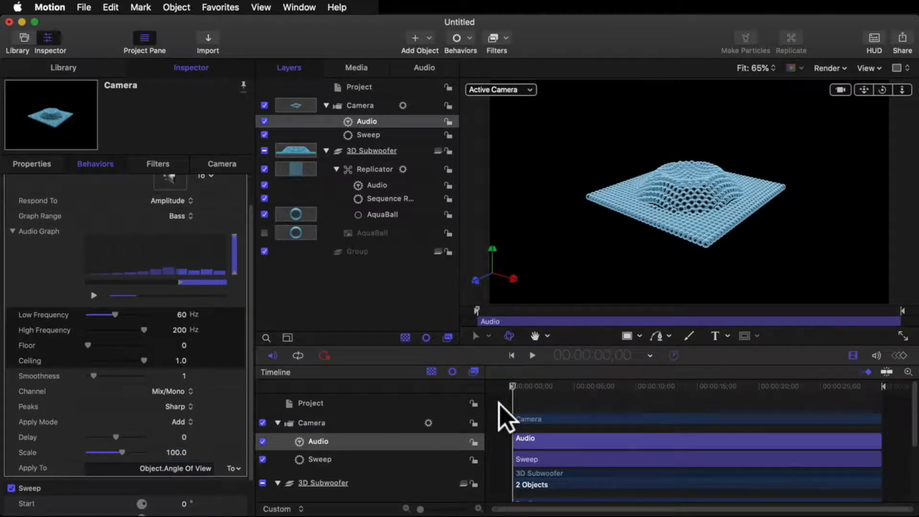
Step: Render a RAM preview, play the animation from the start and return the playhead to the first frame
{"action": "key", "text": "super+r"}
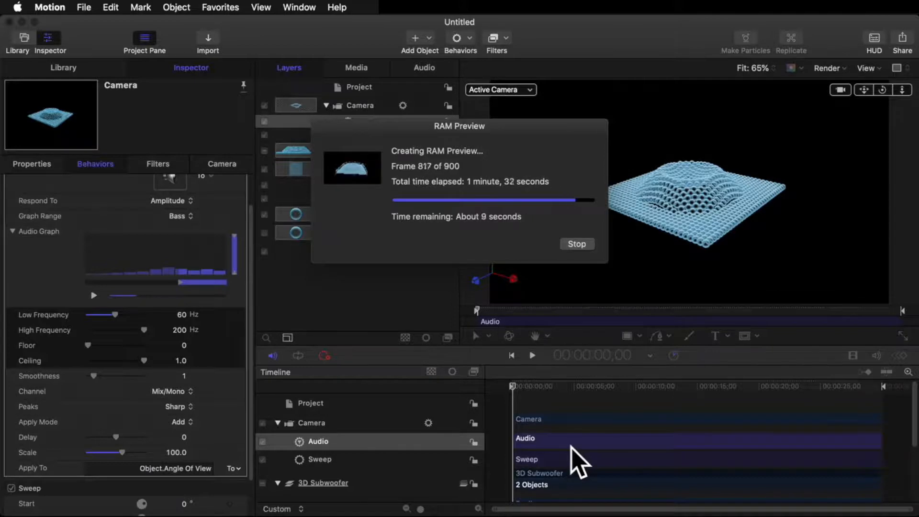
{"action": "left_click_drag", "start_coordinate": [521, 383], "coordinate": [508, 378]}
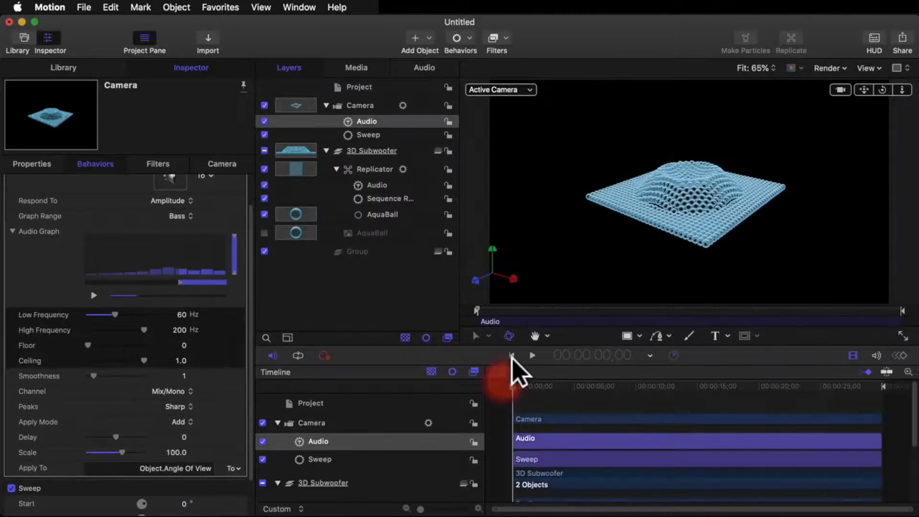
{"action": "left_click", "coordinate": [532, 355]}
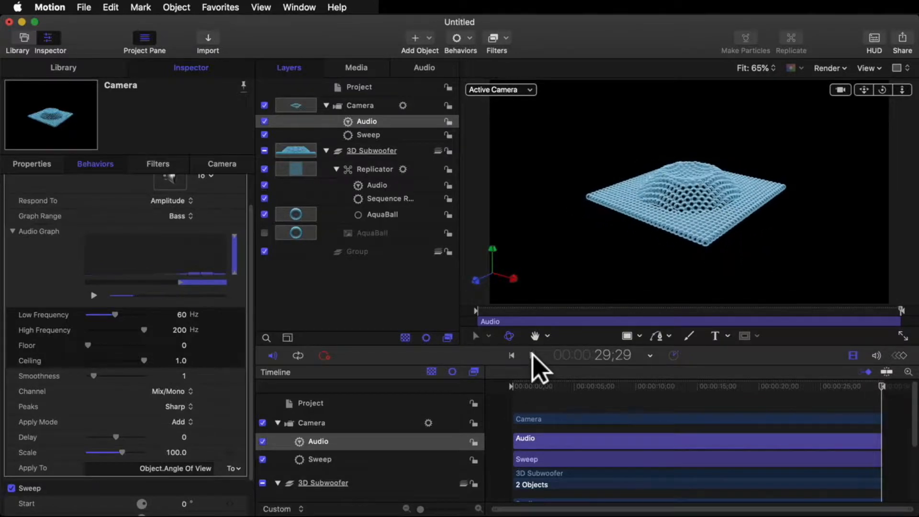
{"action": "left_click_drag", "start_coordinate": [533, 386], "coordinate": [470, 370]}
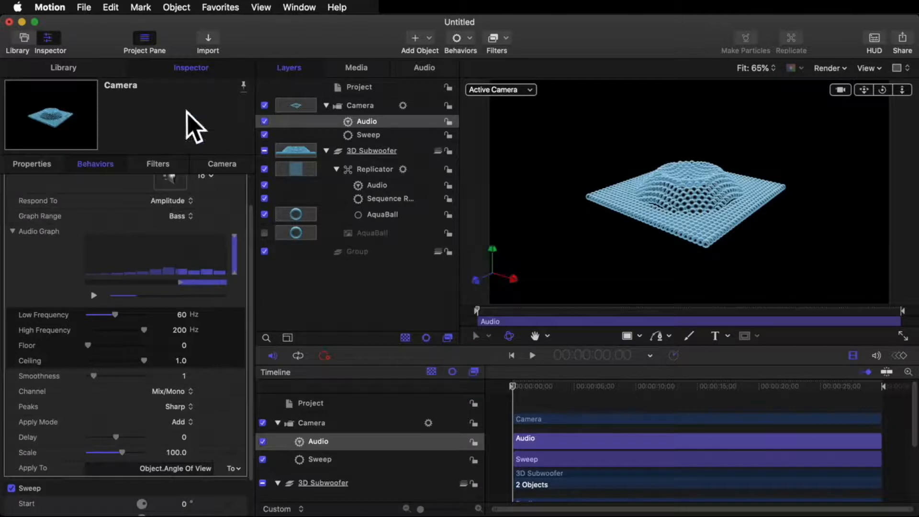
Step: Show all Particle Emitters in the Library and enlarge the thumbnail area
{"action": "left_click", "coordinate": [79, 68]}
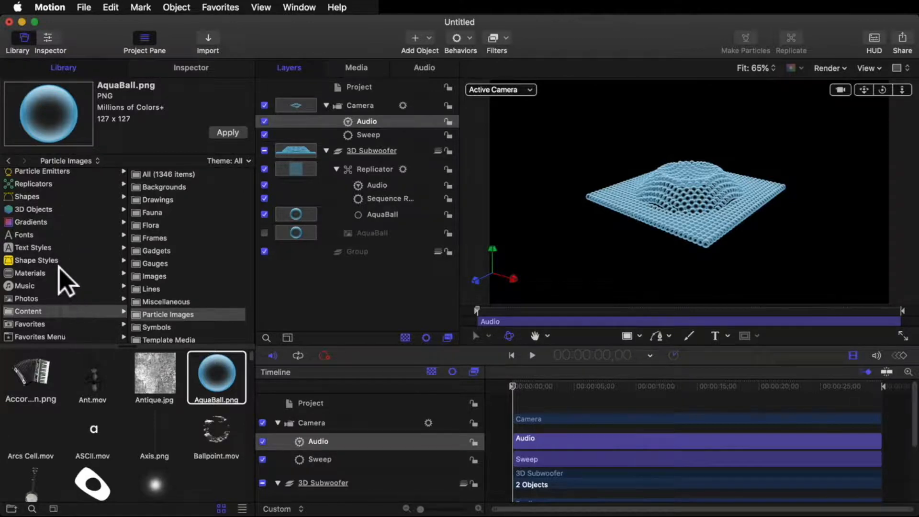
{"action": "left_click", "coordinate": [29, 173]}
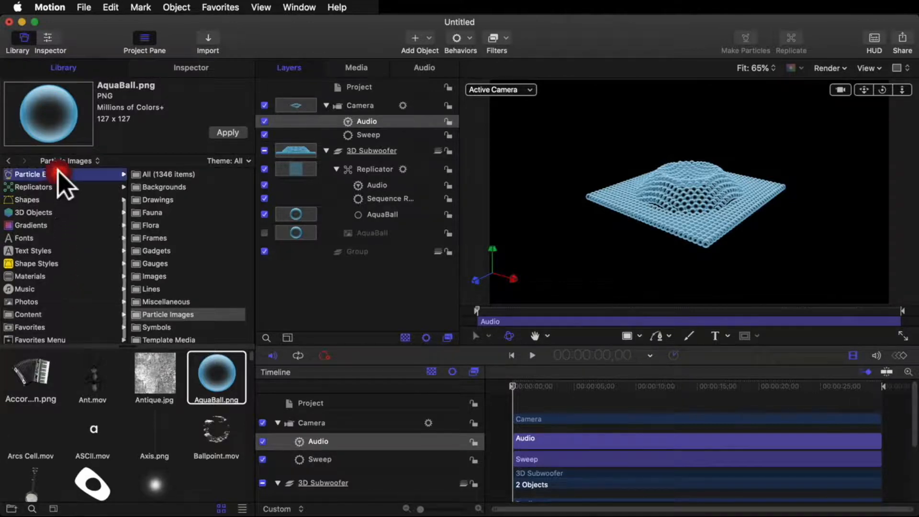
{"action": "scroll", "coordinate": [142, 469], "scroll_direction": "down", "scroll_amount": 15}
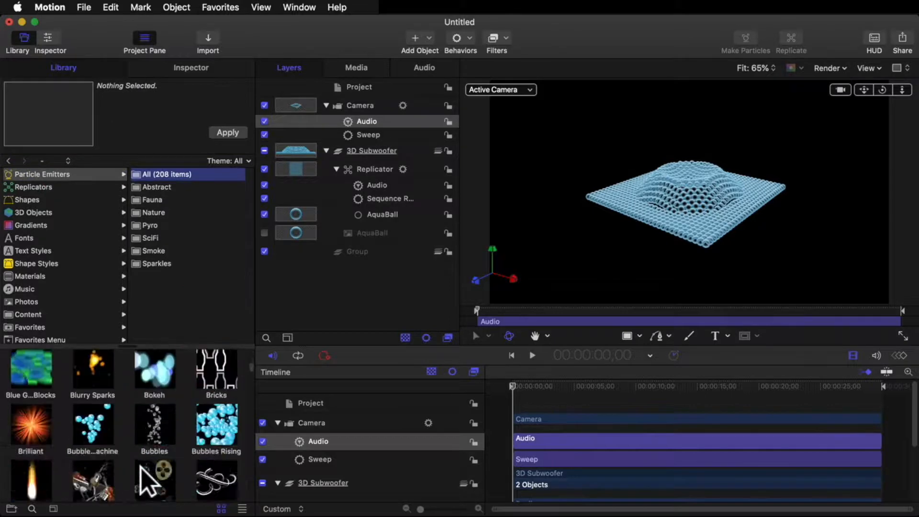
{"action": "scroll", "coordinate": [148, 481], "scroll_direction": "down", "scroll_amount": 8}
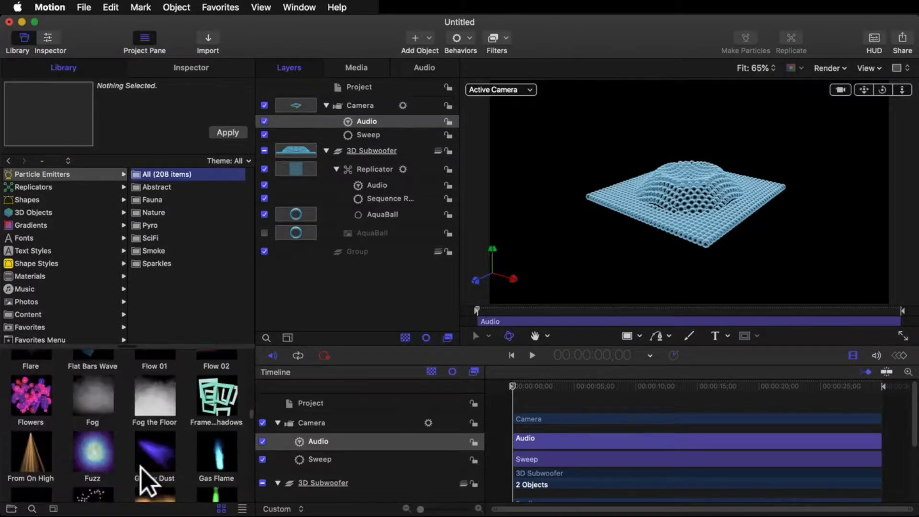
{"action": "scroll", "coordinate": [144, 474], "scroll_direction": "down", "scroll_amount": 8}
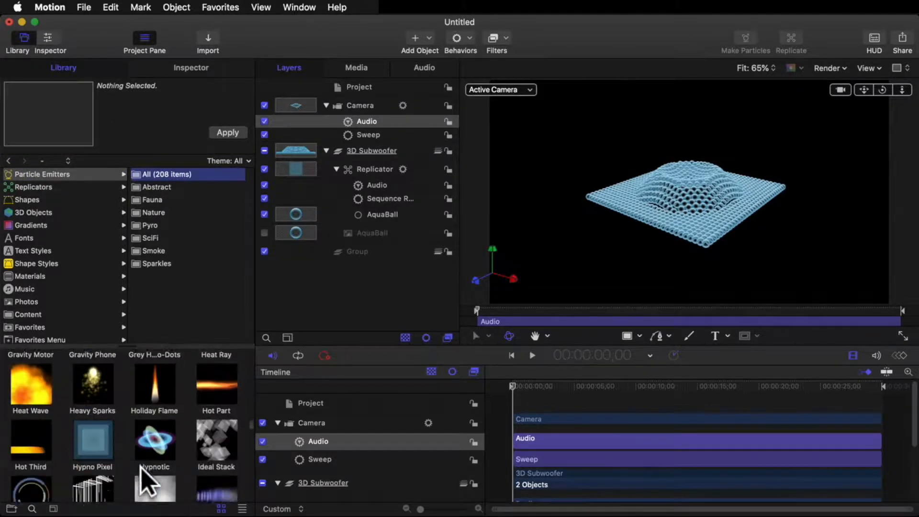
{"action": "left_click_drag", "start_coordinate": [143, 345], "coordinate": [148, 179]}
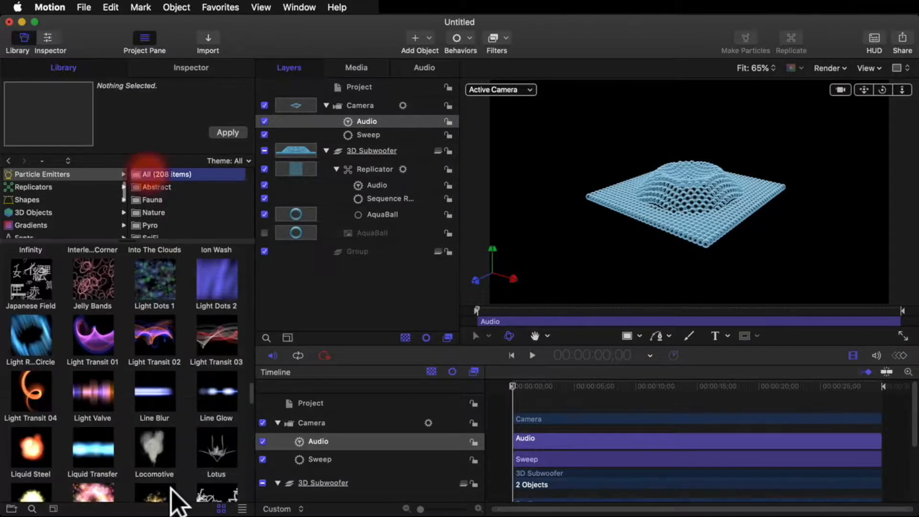
{"action": "left_click", "coordinate": [243, 509]}
{"action": "left_click", "coordinate": [221, 508]}
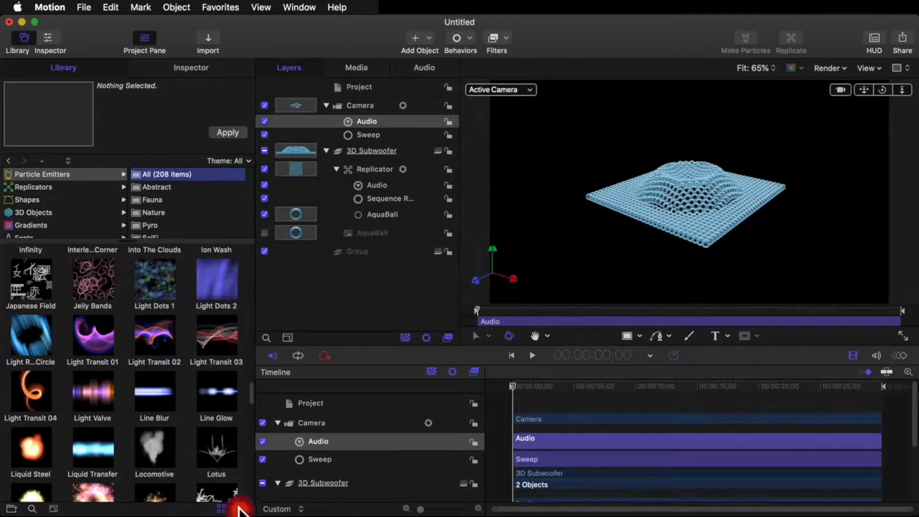
{"action": "left_click", "coordinate": [240, 508]}
{"action": "left_click", "coordinate": [221, 507]}
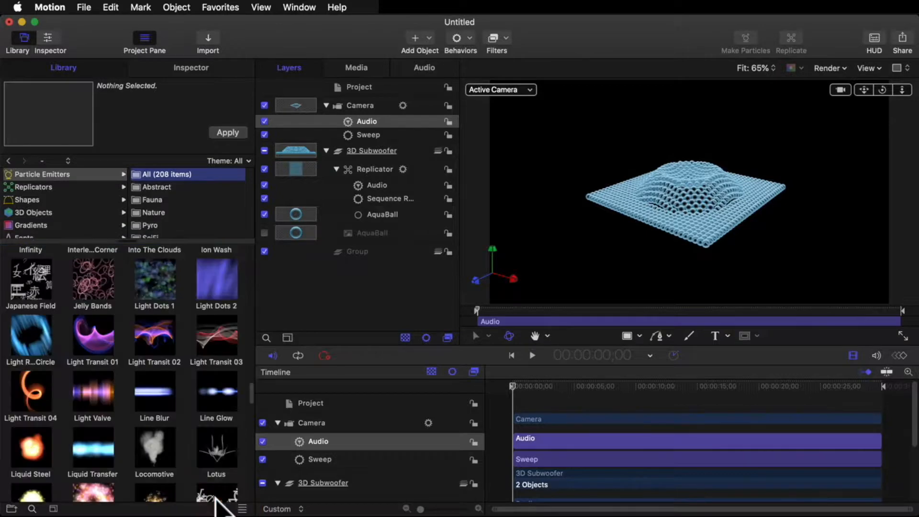
Step: Add the Starfield particle emitter to the project in a new group beneath the 3D Subwoofer group
{"action": "scroll", "coordinate": [192, 434], "scroll_direction": "down", "scroll_amount": 10}
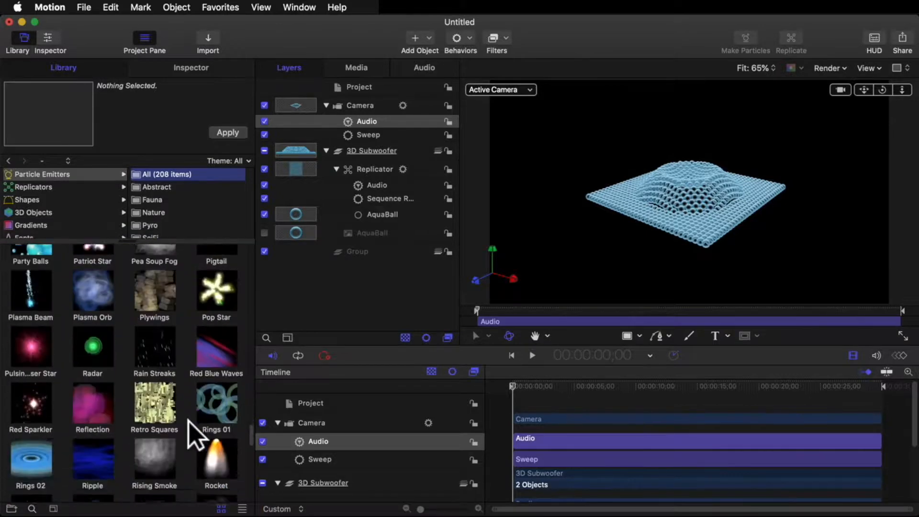
{"action": "scroll", "coordinate": [188, 420], "scroll_direction": "down", "scroll_amount": 8}
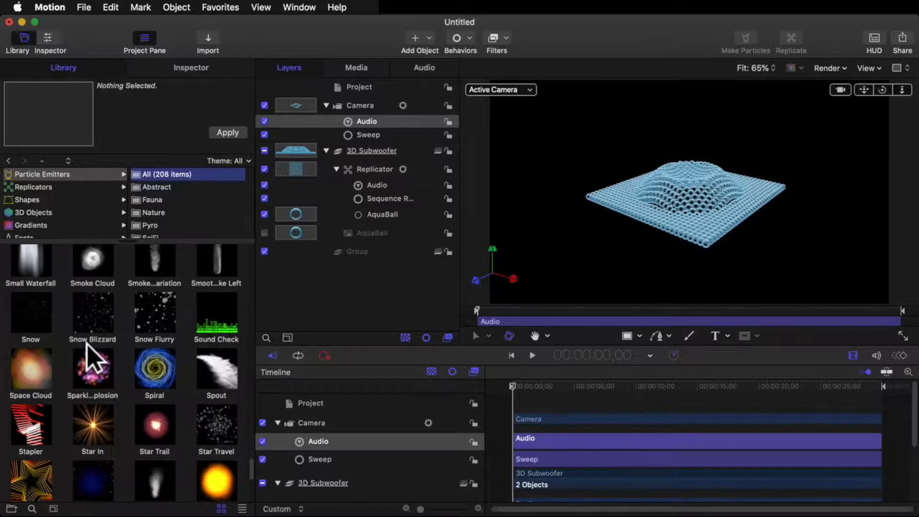
{"action": "scroll", "coordinate": [106, 348], "scroll_direction": "down", "scroll_amount": 1}
{"action": "scroll", "coordinate": [107, 348], "scroll_direction": "down", "scroll_amount": 3}
{"action": "left_click_drag", "start_coordinate": [99, 436], "coordinate": [310, 246]}
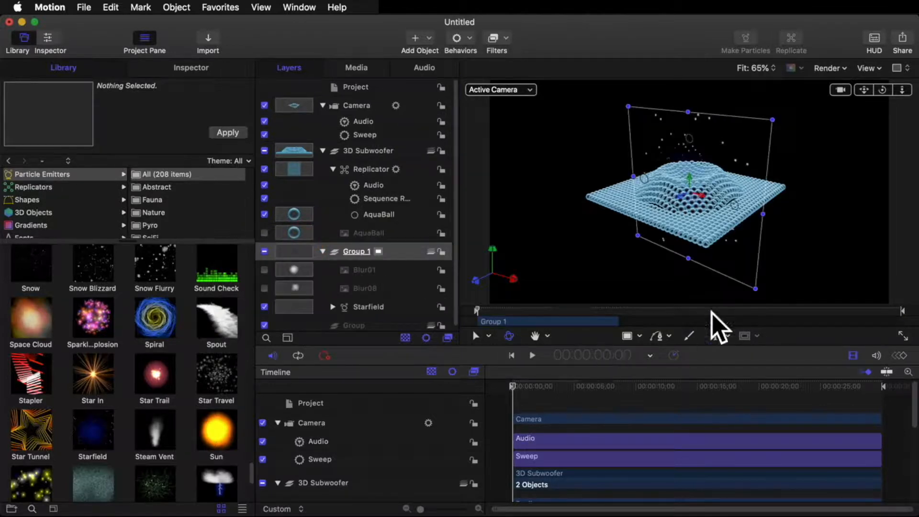
Step: Switch the canvas from the Active Camera to the Front view
{"action": "left_click", "coordinate": [511, 90]}
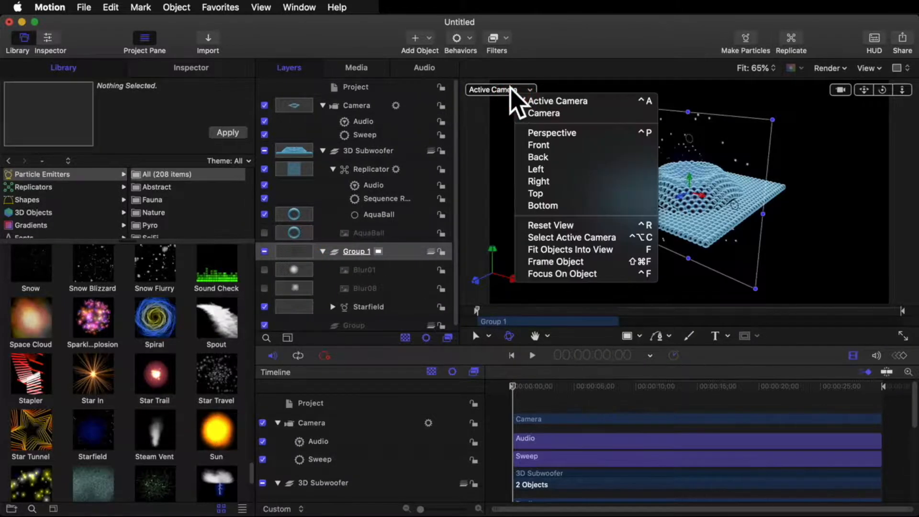
{"action": "left_click", "coordinate": [510, 87]}
{"action": "left_click", "coordinate": [509, 88]}
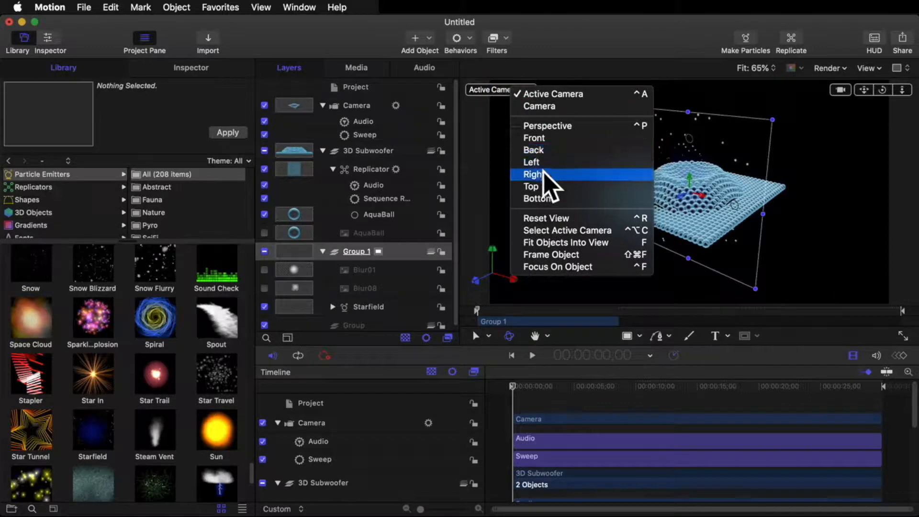
{"action": "left_click", "coordinate": [546, 138]}
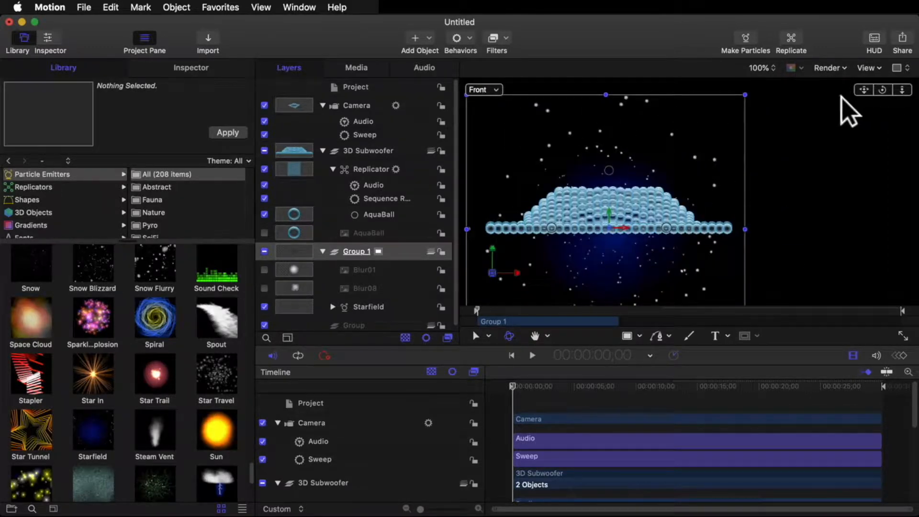
Step: Scale the new Starfield particle group up to about 3.5 times its size around the grid and switch the canvas back to Active Camera
{"action": "key", "text": "shift+z"}
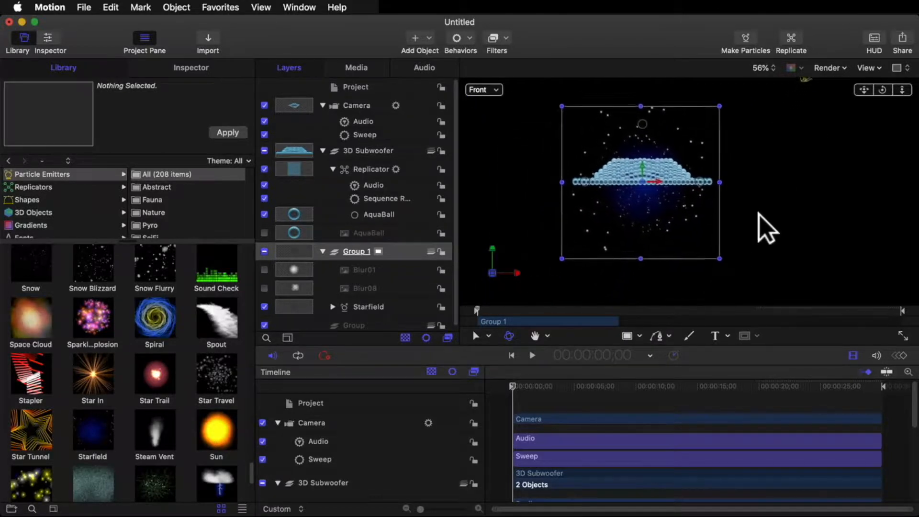
{"action": "scroll", "coordinate": [761, 210], "scroll_direction": "down", "scroll_amount": 5}
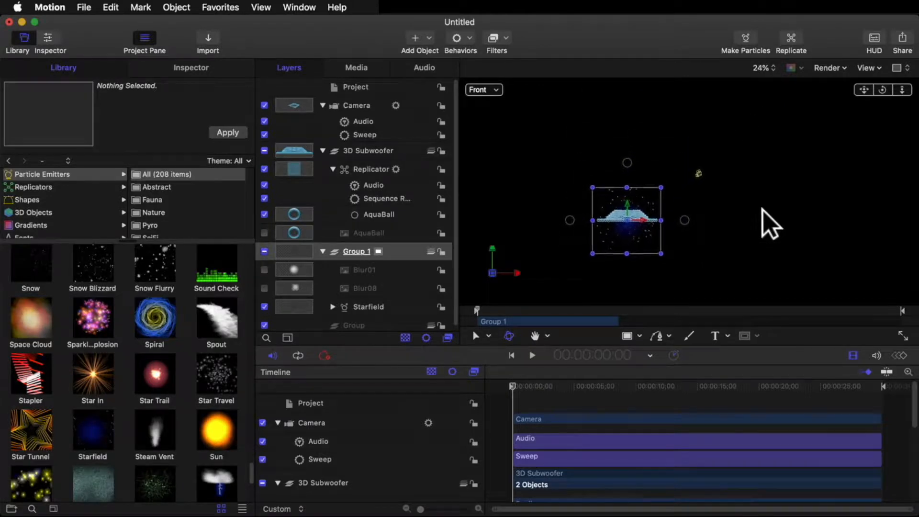
{"action": "scroll", "coordinate": [771, 223], "scroll_direction": "up", "scroll_amount": 3}
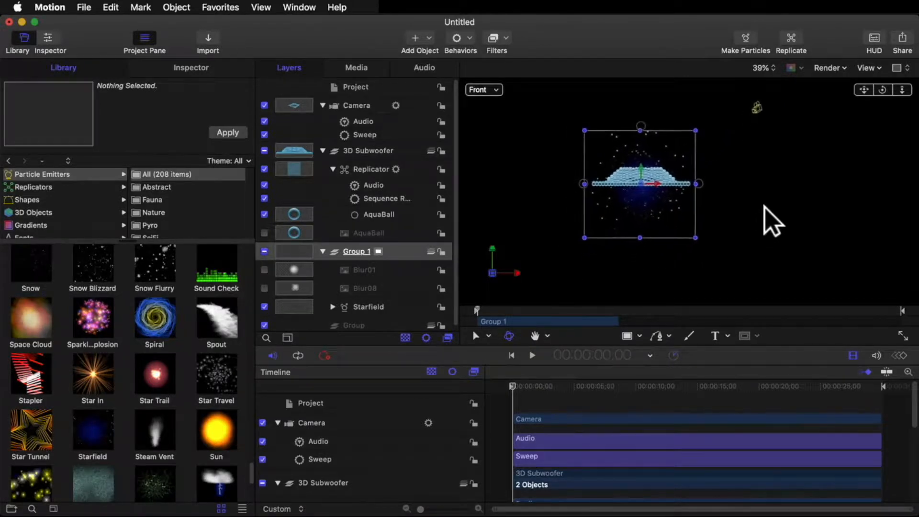
{"action": "scroll", "coordinate": [771, 222], "scroll_direction": "down", "scroll_amount": 5}
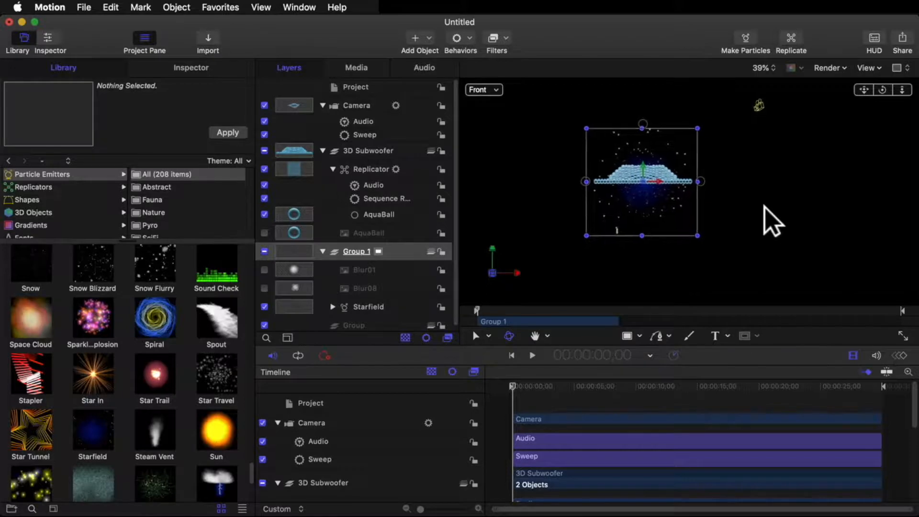
{"action": "scroll", "coordinate": [772, 221], "scroll_direction": "down", "scroll_amount": 3}
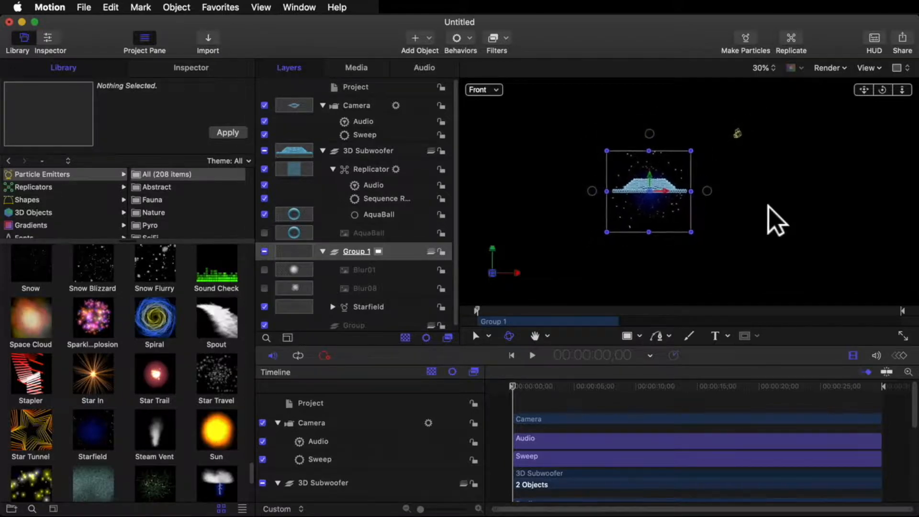
{"action": "scroll", "coordinate": [771, 208], "scroll_direction": "left", "scroll_amount": 2}
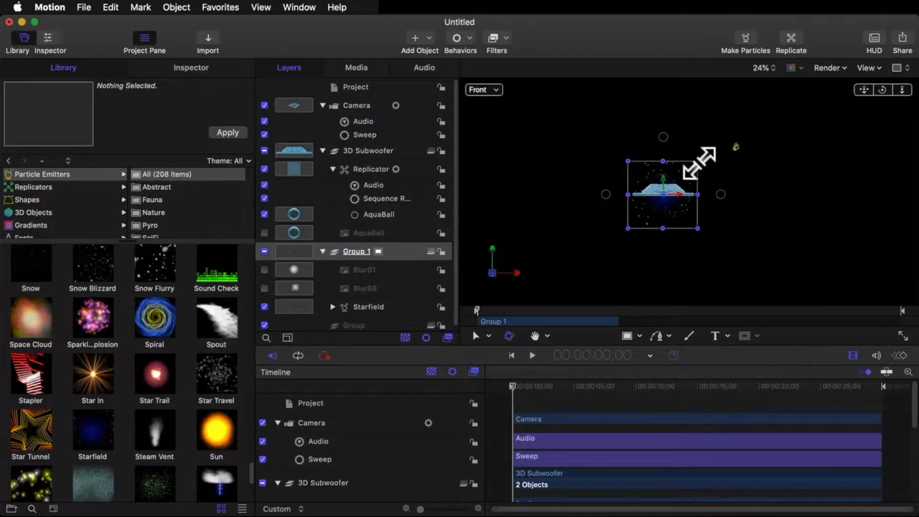
{"action": "left_click_drag", "start_coordinate": [698, 162], "coordinate": [790, 104]}
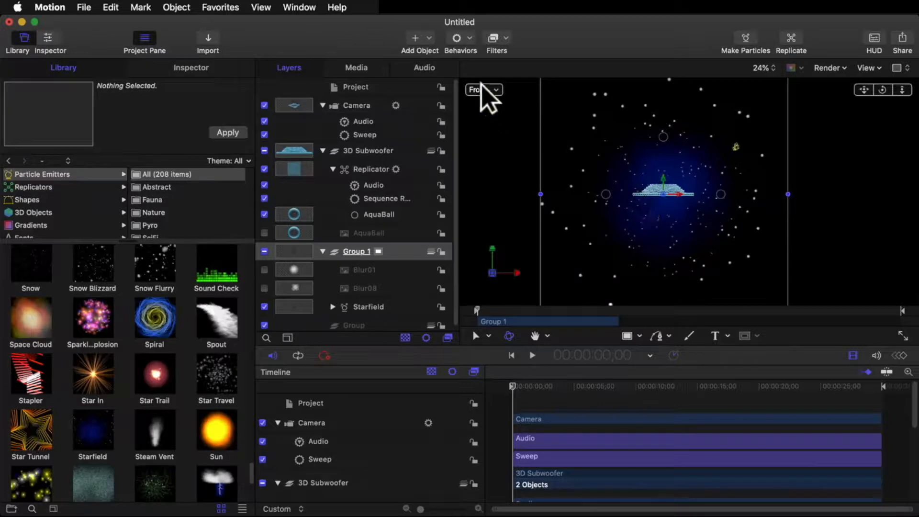
{"action": "left_click", "coordinate": [499, 88]}
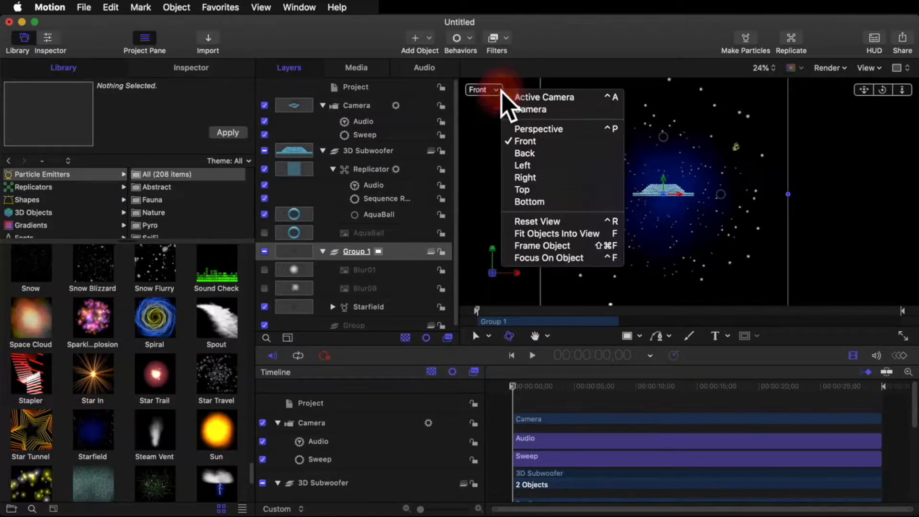
{"action": "left_click", "coordinate": [527, 96]}
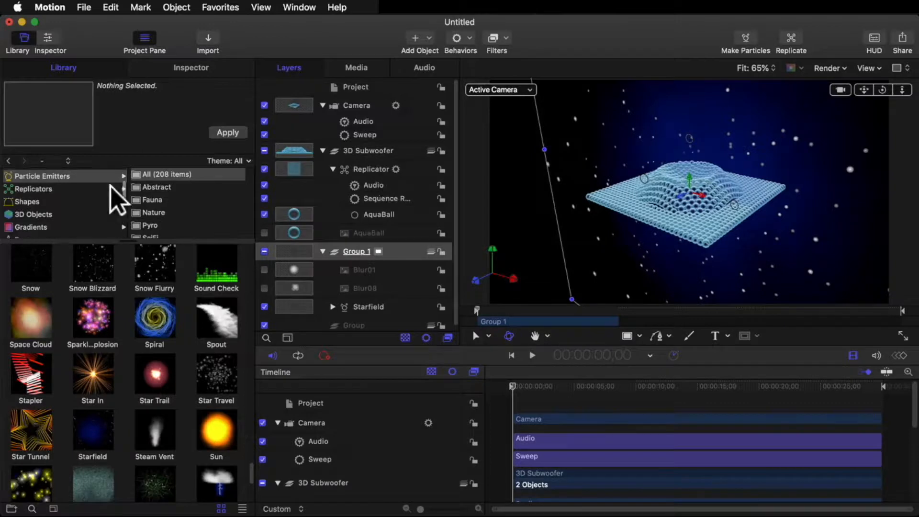
Step: Rename the group holding the Starfield emitter as Starfield
{"action": "scroll", "coordinate": [110, 196], "scroll_direction": "up", "scroll_amount": 2}
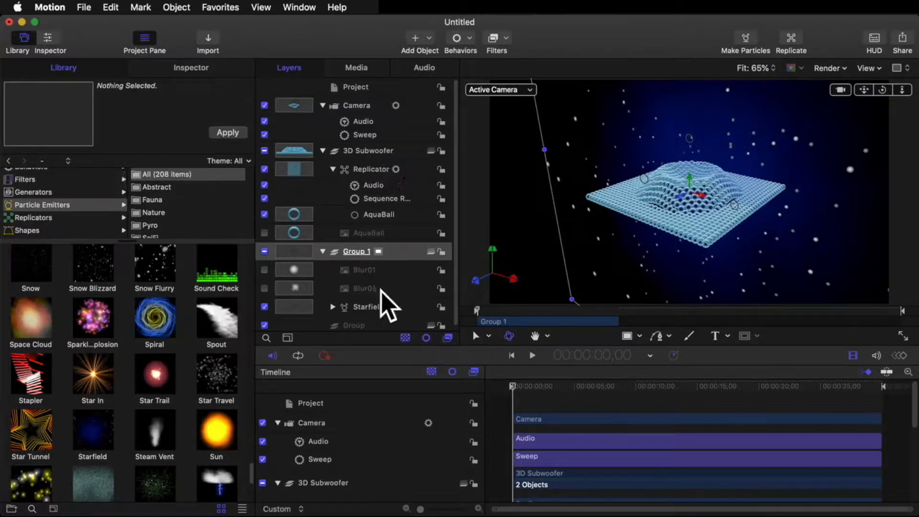
{"action": "double_click", "coordinate": [366, 252]}
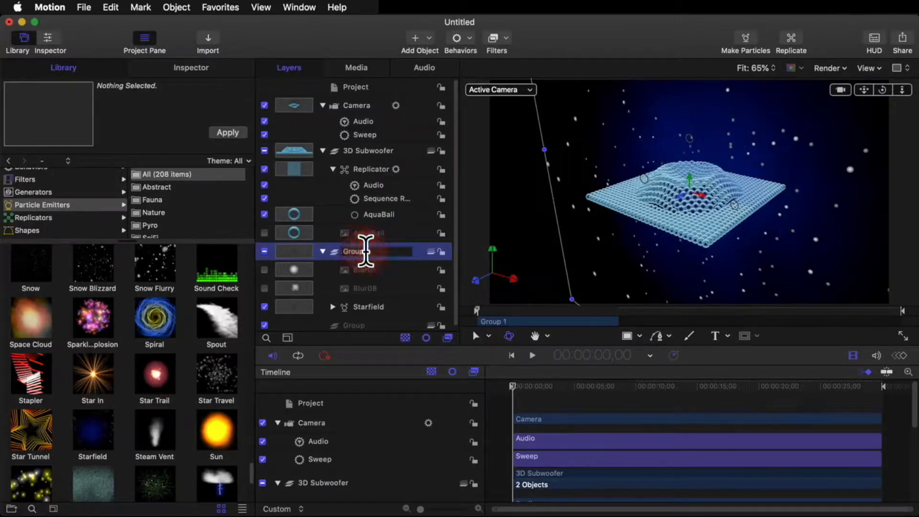
{"action": "type", "text": "Sta"}
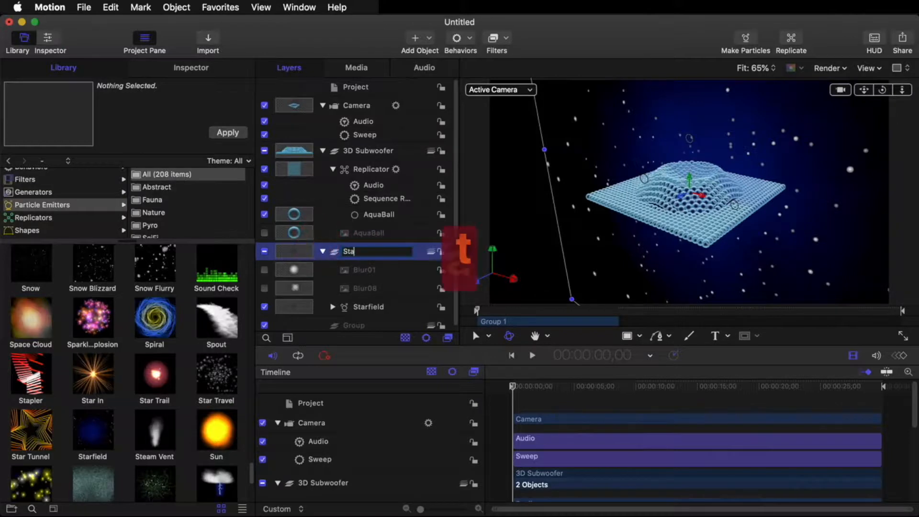
{"action": "type", "text": "rfield"}
{"action": "key", "text": "Return"}
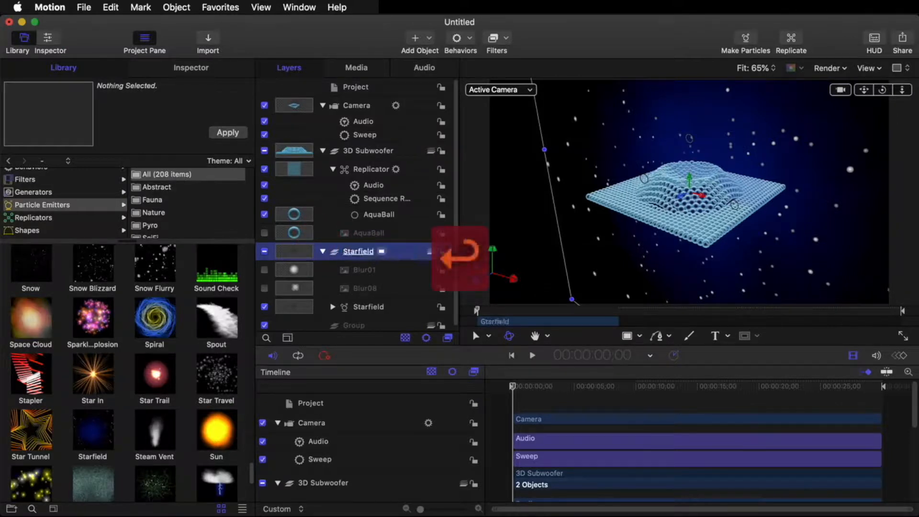
Step: Enable 3D in the emitter controls of the Starfield particle emitter
{"action": "left_click", "coordinate": [356, 307]}
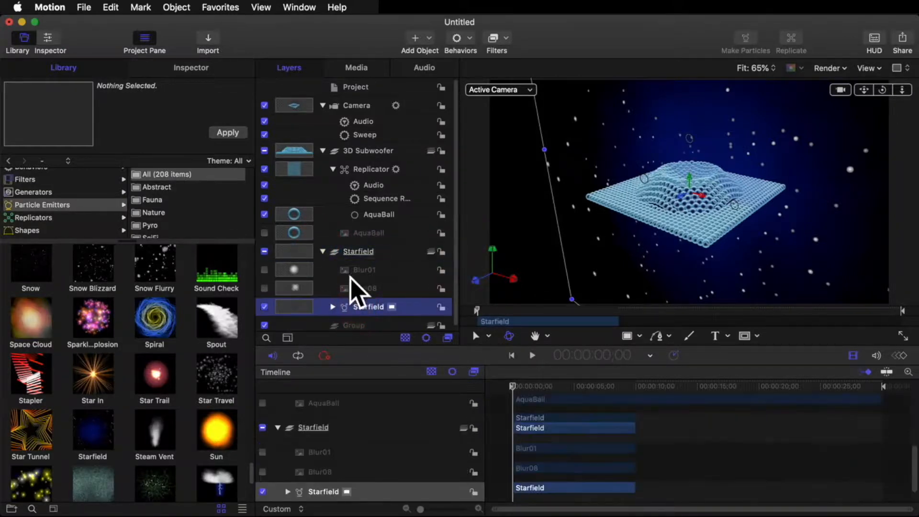
{"action": "left_click", "coordinate": [180, 70]}
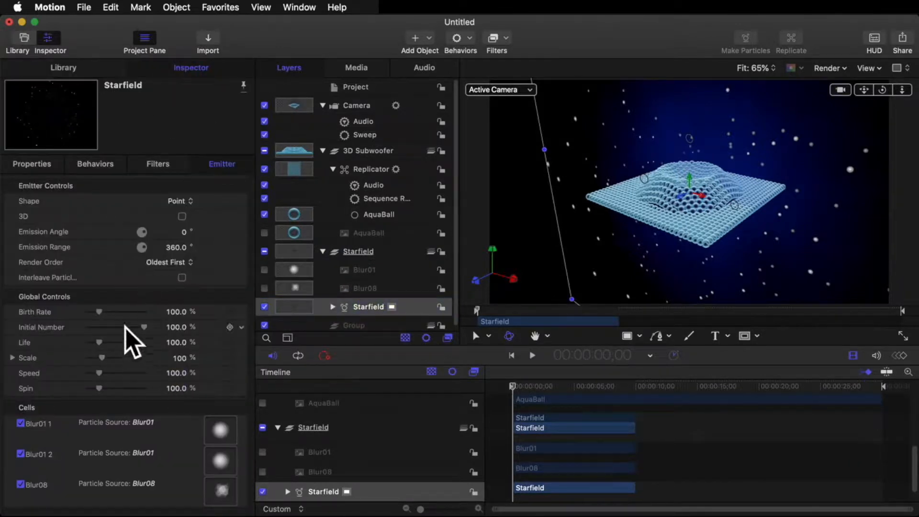
{"action": "left_click", "coordinate": [182, 216]}
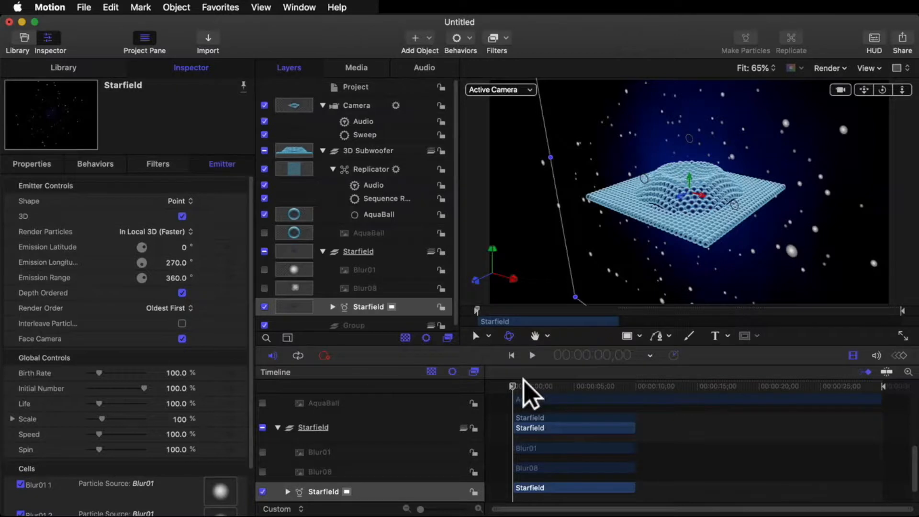
Step: Render a RAM preview, deselect the emitter by selecting the project, and play the animation to about 12 seconds
{"action": "key", "text": "super+r"}
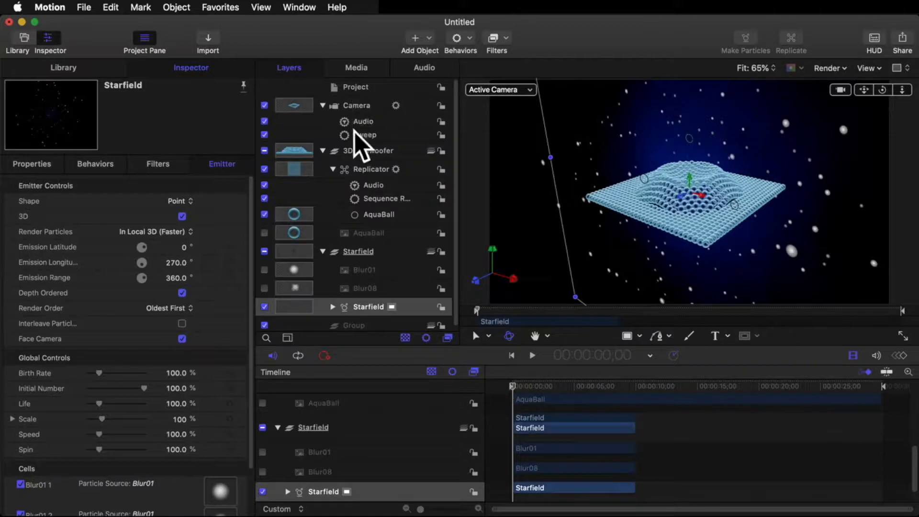
{"action": "left_click", "coordinate": [354, 87]}
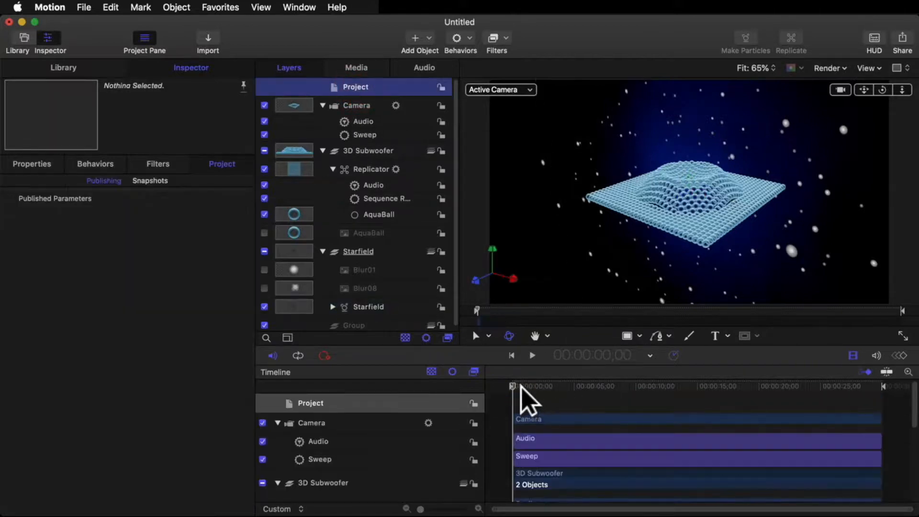
{"action": "left_click", "coordinate": [532, 356]}
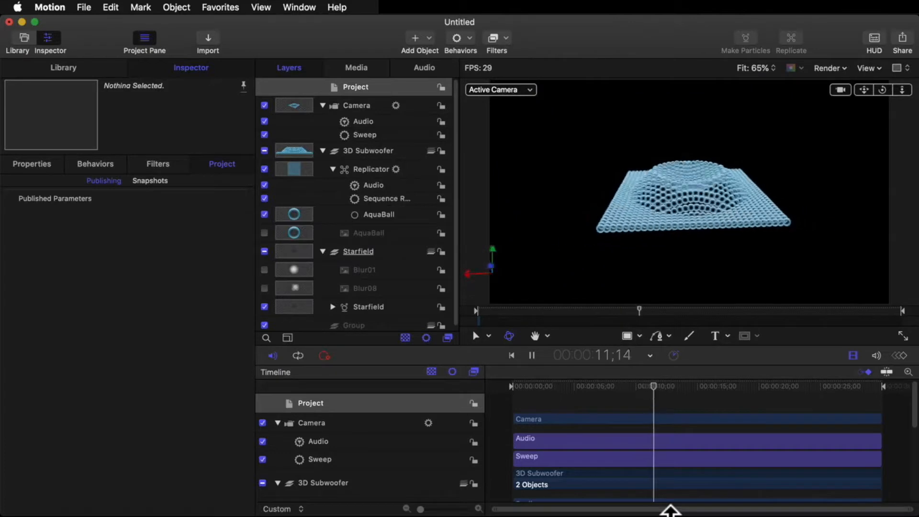
{"action": "left_click", "coordinate": [531, 355]}
Step: Select the Starfield group with its Blur01, Blur08 and Starfield objects and extend their ends past the project's end in the timeline
{"action": "scroll", "coordinate": [616, 450], "scroll_direction": "down", "scroll_amount": 8}
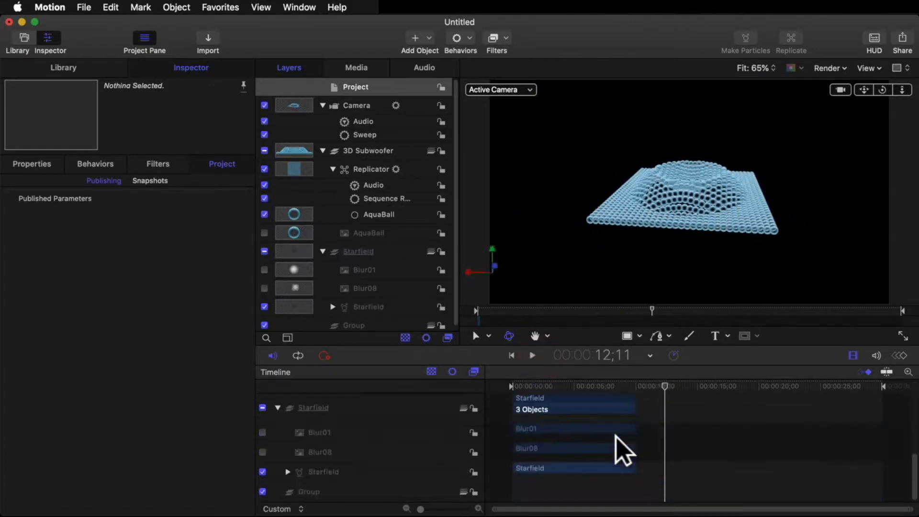
{"action": "left_click_drag", "start_coordinate": [649, 477], "coordinate": [739, 462]}
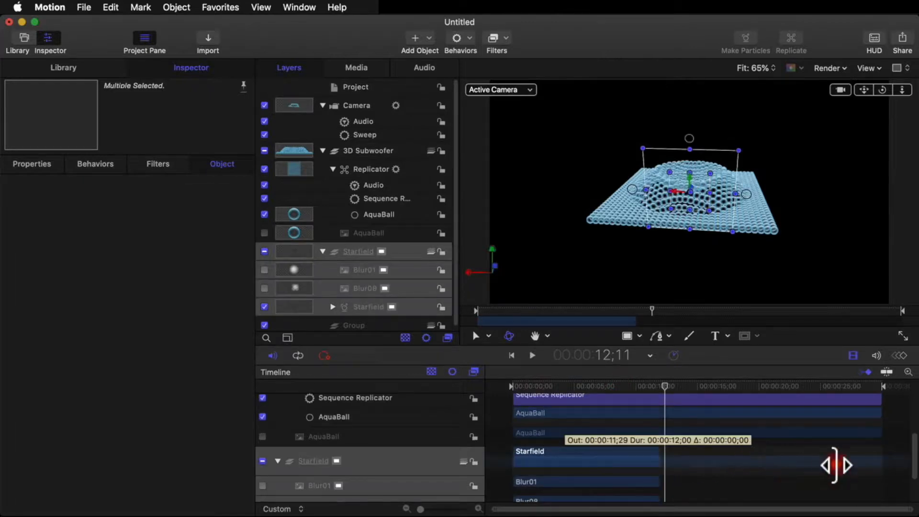
{"action": "left_click_drag", "start_coordinate": [835, 464], "coordinate": [886, 454]}
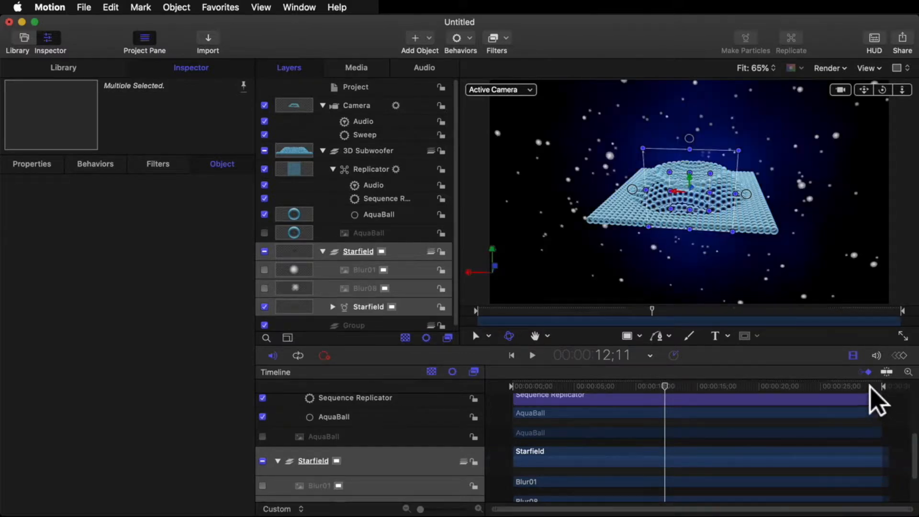
Step: Move the playhead to the last frame, 29;29, and trim the selected Starfield objects' out points to it
{"action": "left_click", "coordinate": [875, 387]}
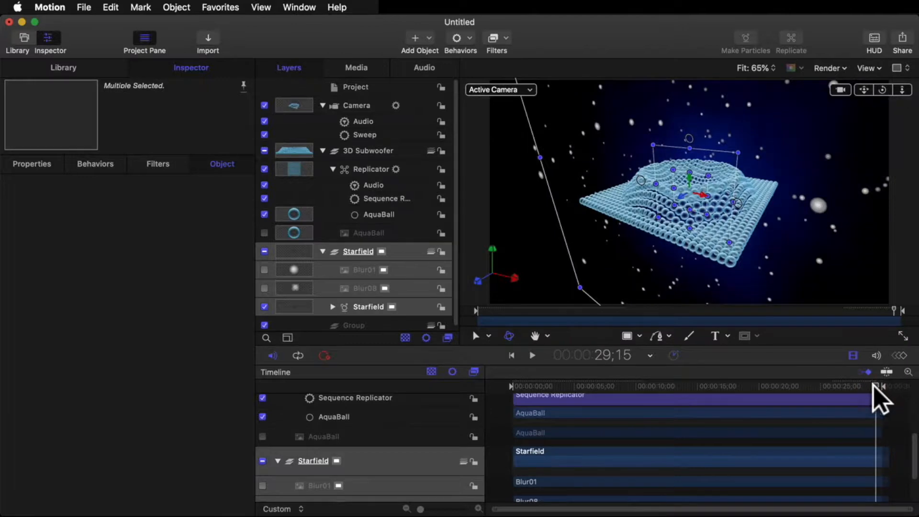
{"action": "left_click_drag", "start_coordinate": [873, 386], "coordinate": [894, 402]}
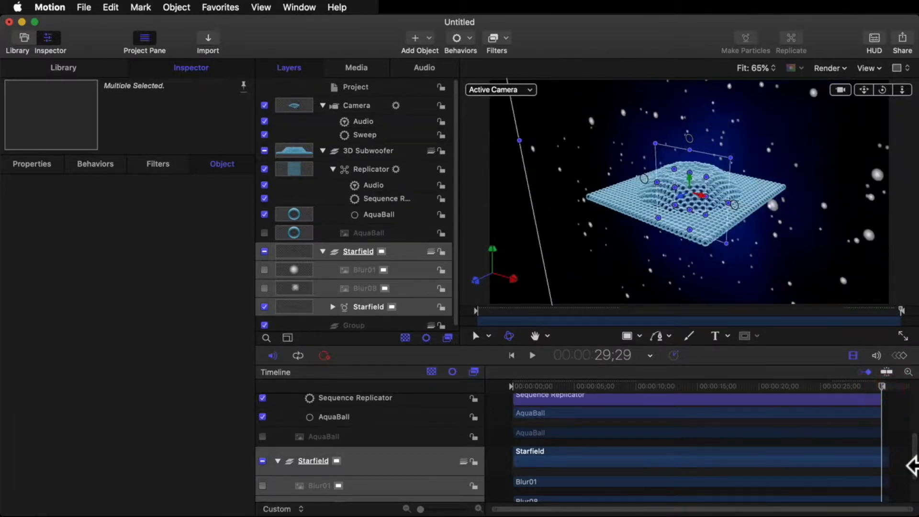
{"action": "key", "text": "o"}
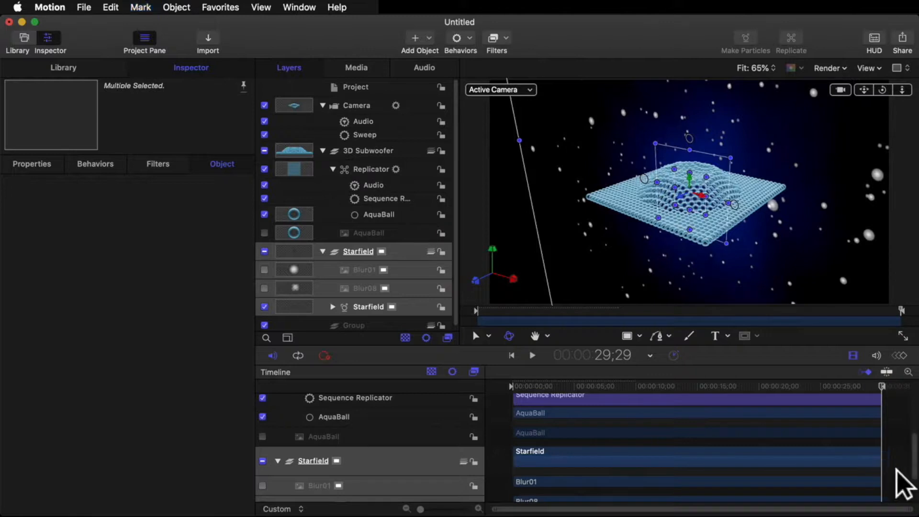
{"action": "scroll", "coordinate": [899, 471], "scroll_direction": "down", "scroll_amount": 3}
{"action": "scroll", "coordinate": [902, 484], "scroll_direction": "up", "scroll_amount": 5}
{"action": "scroll", "coordinate": [898, 485], "scroll_direction": "down", "scroll_amount": 5}
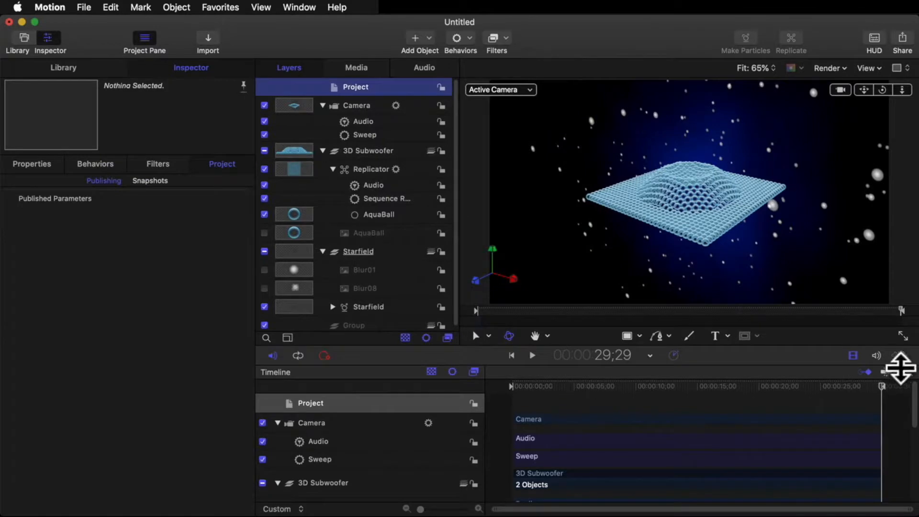
Step: Expand the canvas to fill the window, set its zoom to Fit, and play the animation from the start
{"action": "left_click", "coordinate": [904, 336]}
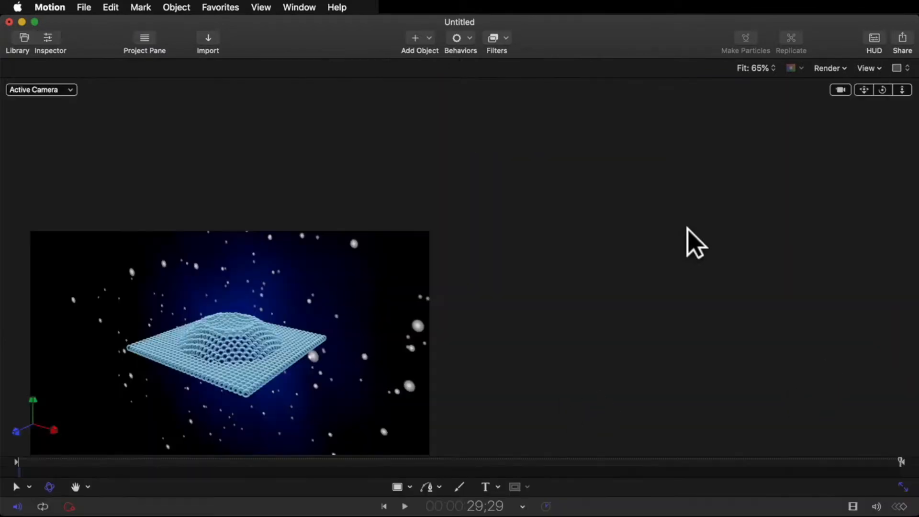
{"action": "left_click", "coordinate": [904, 486]}
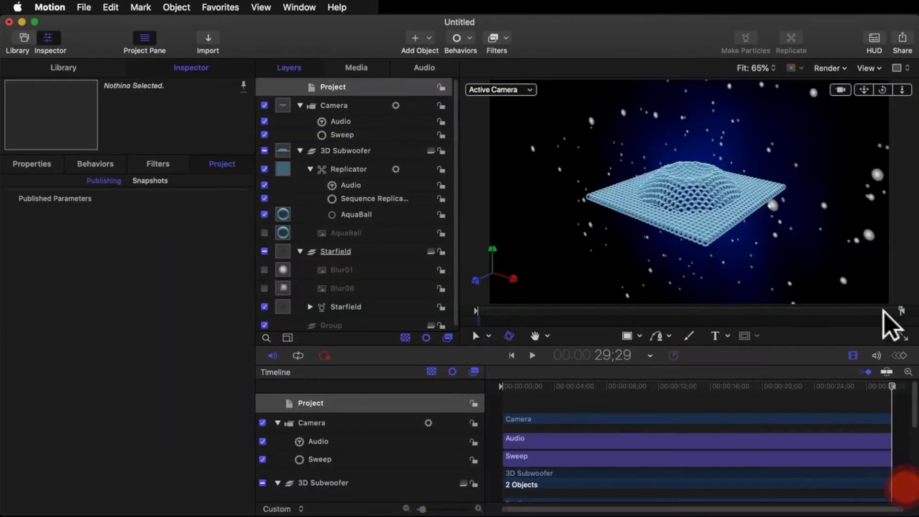
{"action": "left_click", "coordinate": [904, 336]}
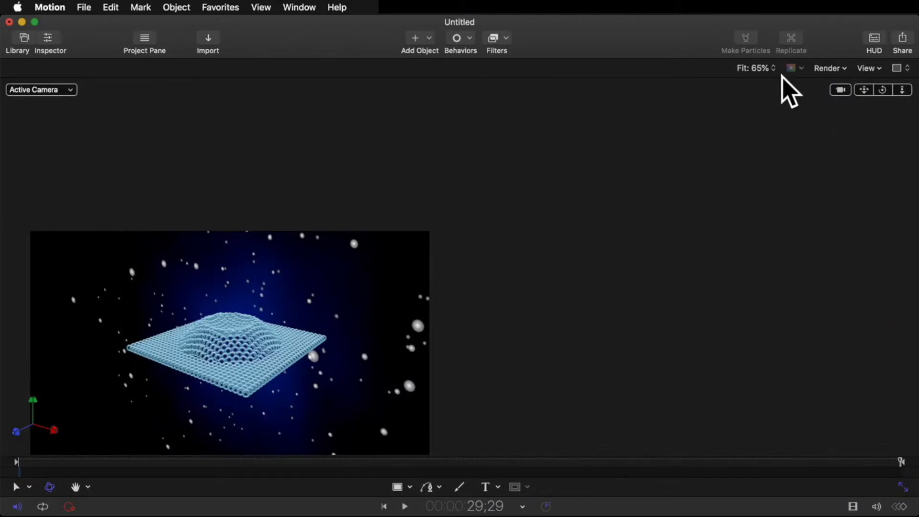
{"action": "left_click", "coordinate": [766, 67]}
{"action": "left_click", "coordinate": [759, 49]}
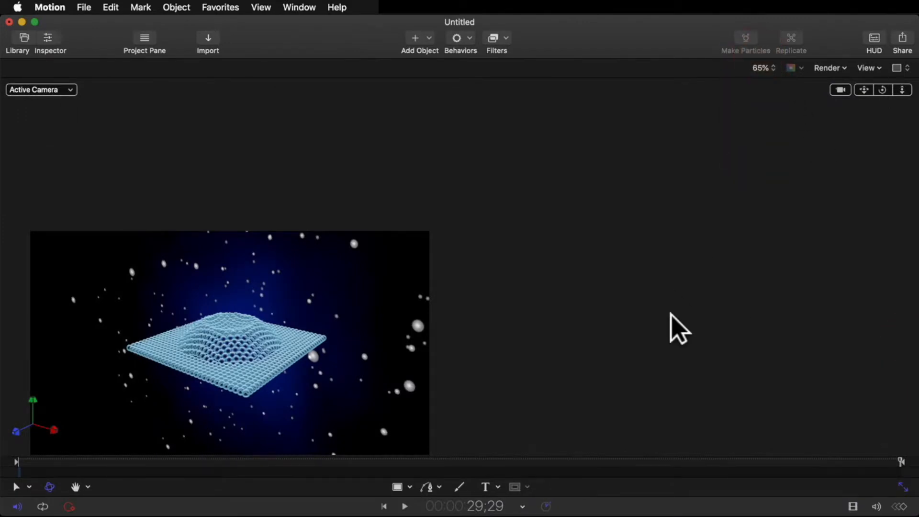
{"action": "left_click", "coordinate": [765, 68]}
{"action": "left_click", "coordinate": [766, 86]}
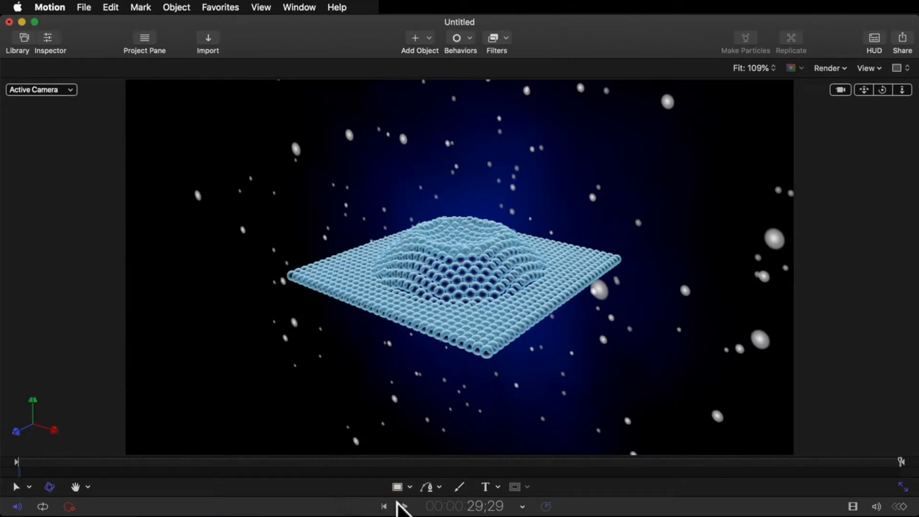
{"action": "left_click", "coordinate": [386, 505]}
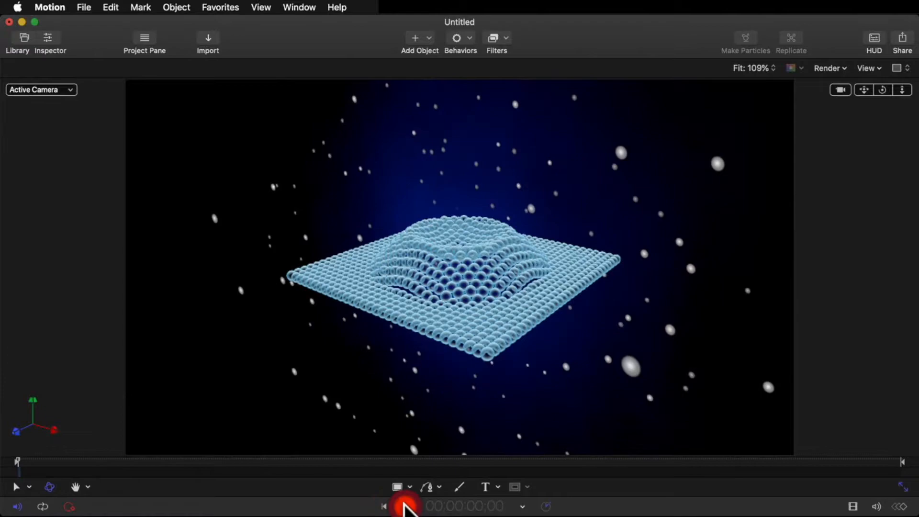
{"action": "left_click", "coordinate": [405, 506]}
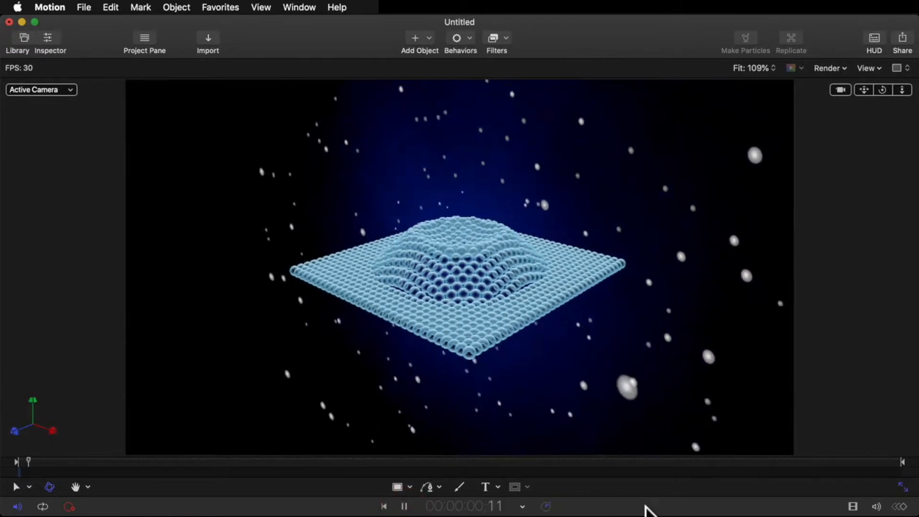